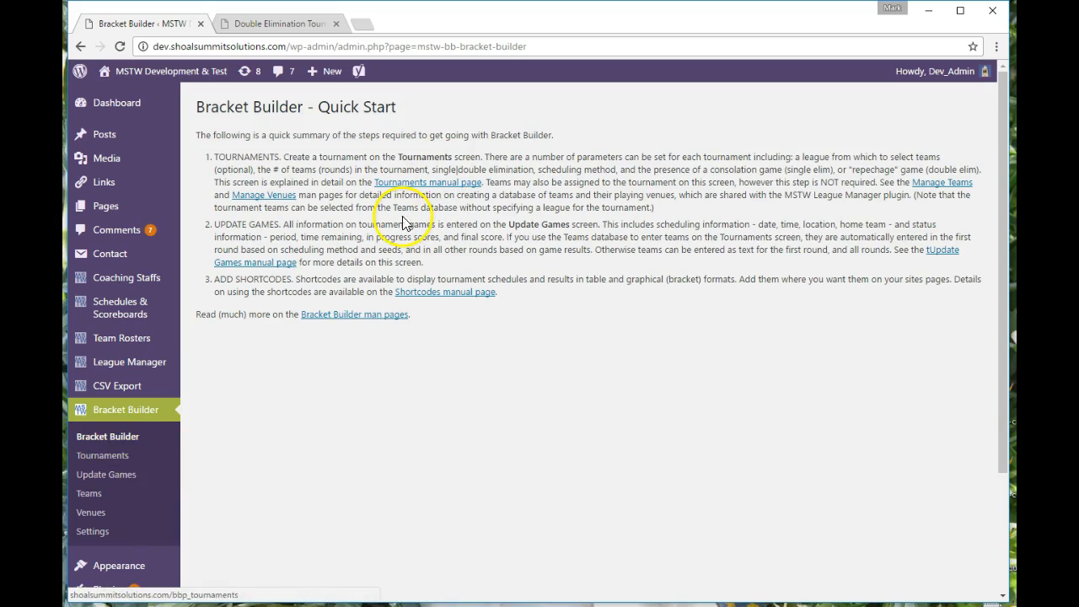
- Start a new Bracket Builder tournament and title it Testing
{"action": "left_click", "coordinate": [121, 458]}
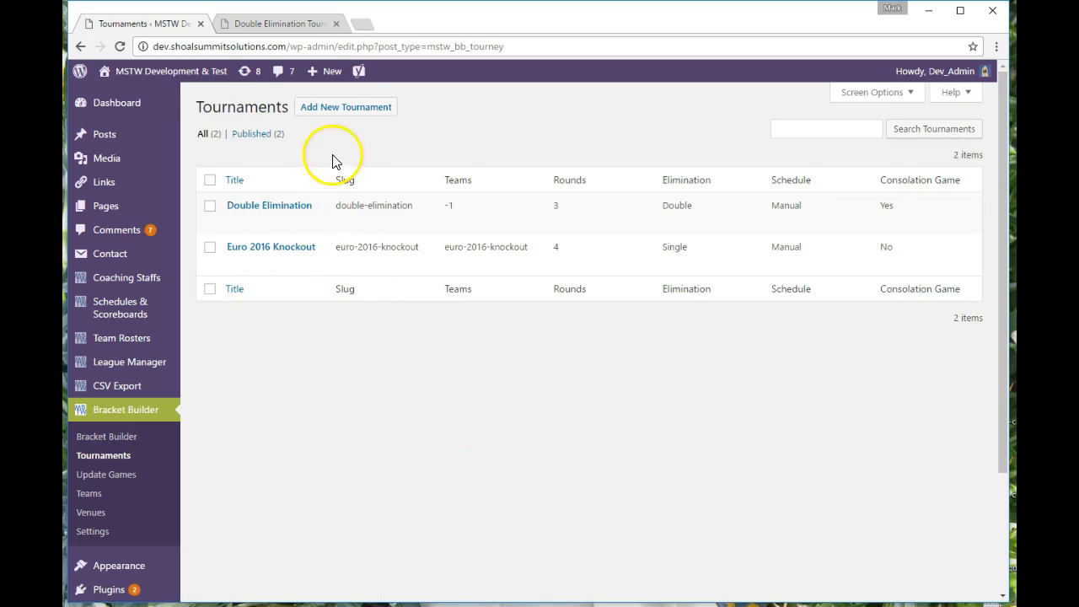
{"action": "left_click", "coordinate": [354, 111]}
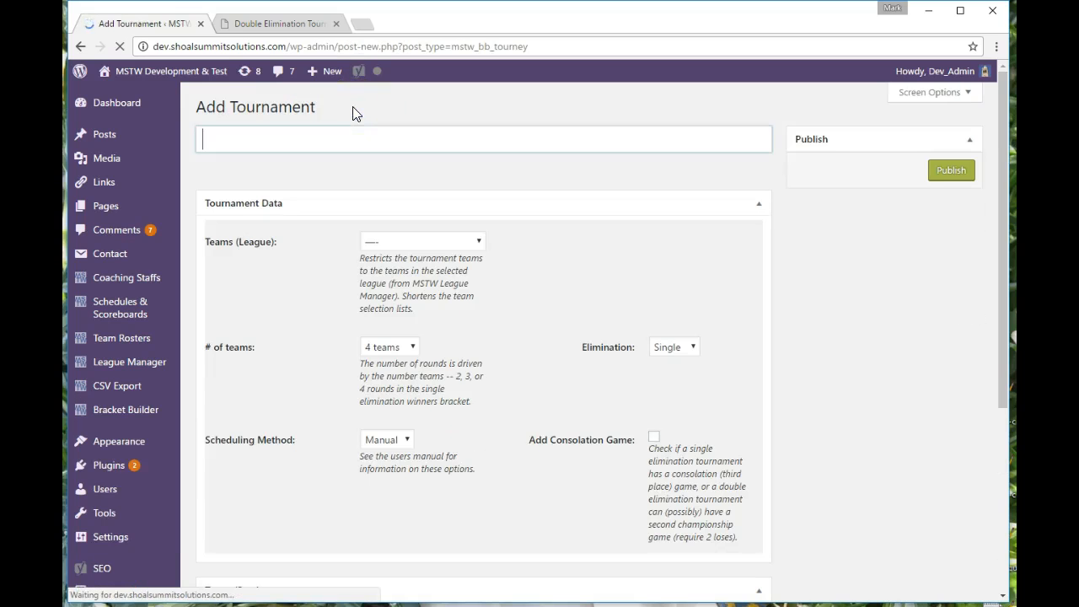
{"action": "type", "text": "Testing"}
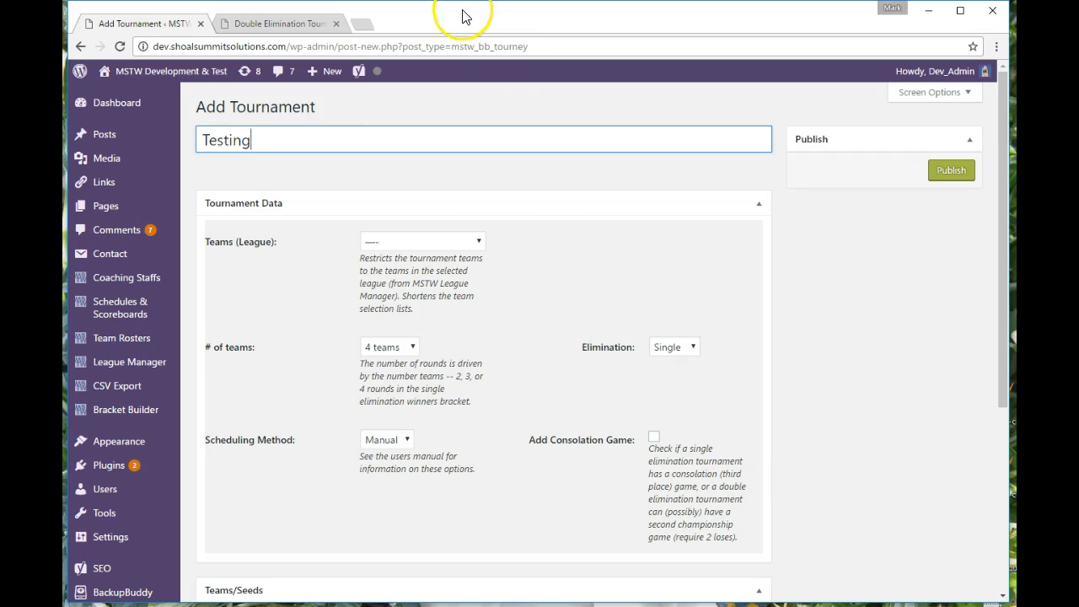
{"action": "left_click", "coordinate": [542, 234]}
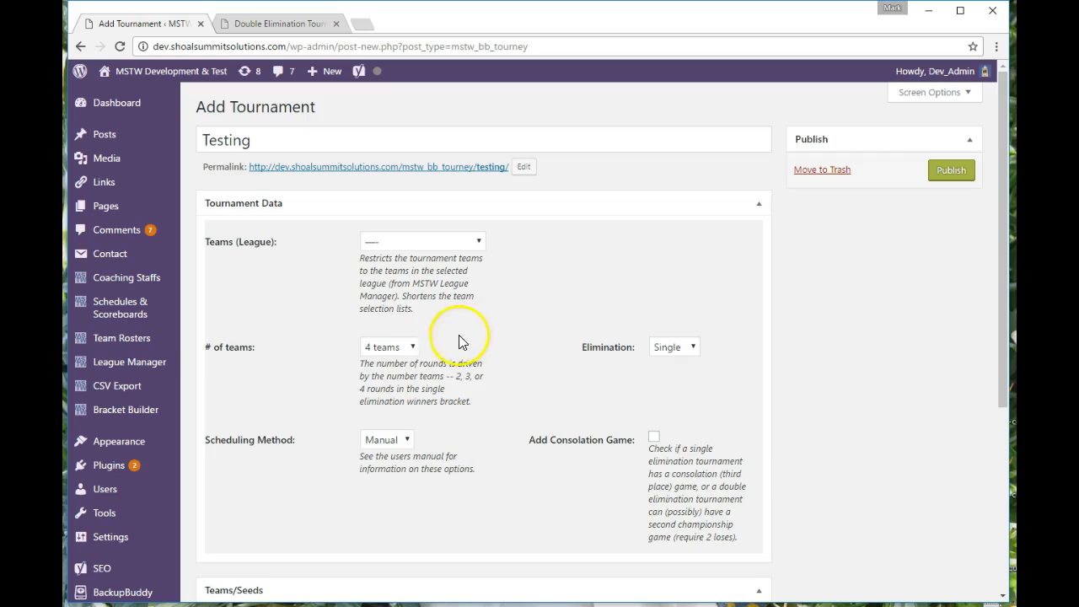
- Set the tournament to 8 teams, check the Teams/Seeds section, and publish it
{"action": "left_click", "coordinate": [410, 351]}
{"action": "left_click", "coordinate": [408, 378]}
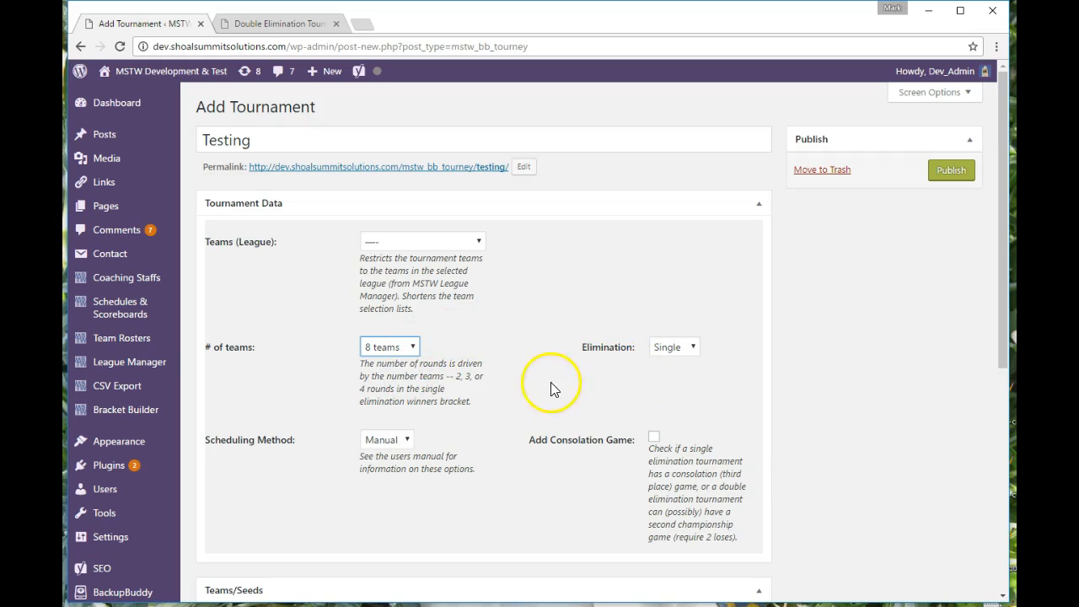
{"action": "scroll", "coordinate": [520, 383], "scroll_direction": "down", "scroll_amount": 3}
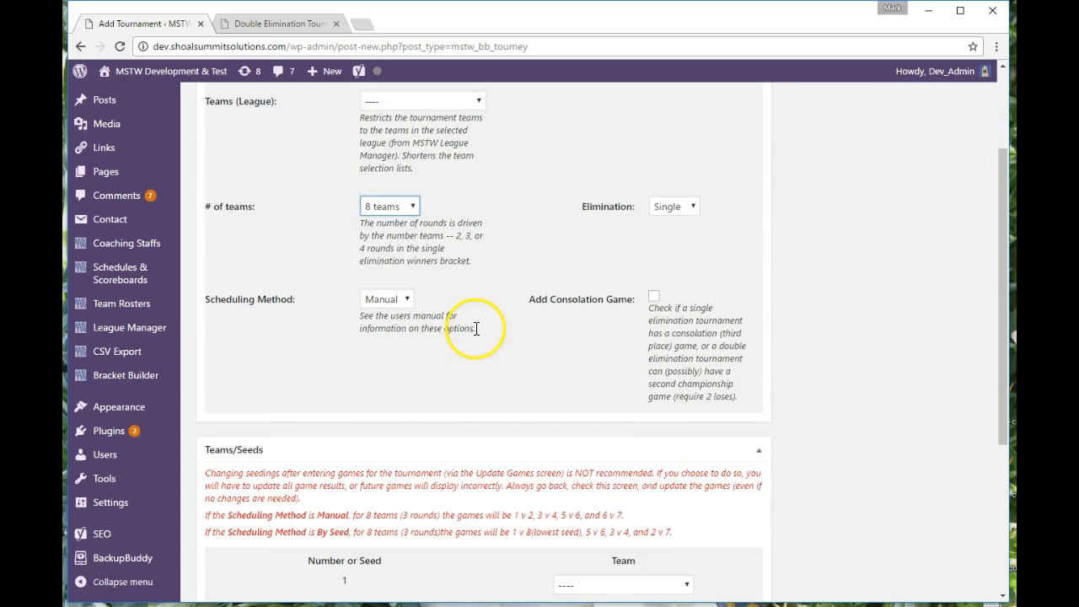
{"action": "scroll", "coordinate": [494, 356], "scroll_direction": "down", "scroll_amount": 1}
{"action": "scroll", "coordinate": [495, 359], "scroll_direction": "up", "scroll_amount": 1}
{"action": "scroll", "coordinate": [496, 360], "scroll_direction": "down", "scroll_amount": 4}
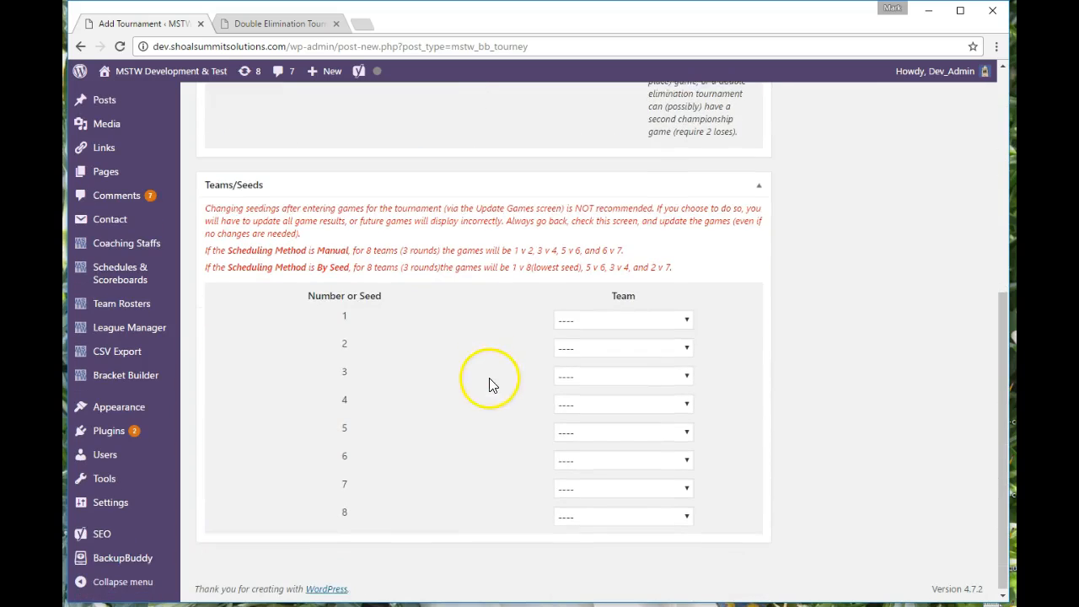
{"action": "scroll", "coordinate": [461, 423], "scroll_direction": "up", "scroll_amount": 5}
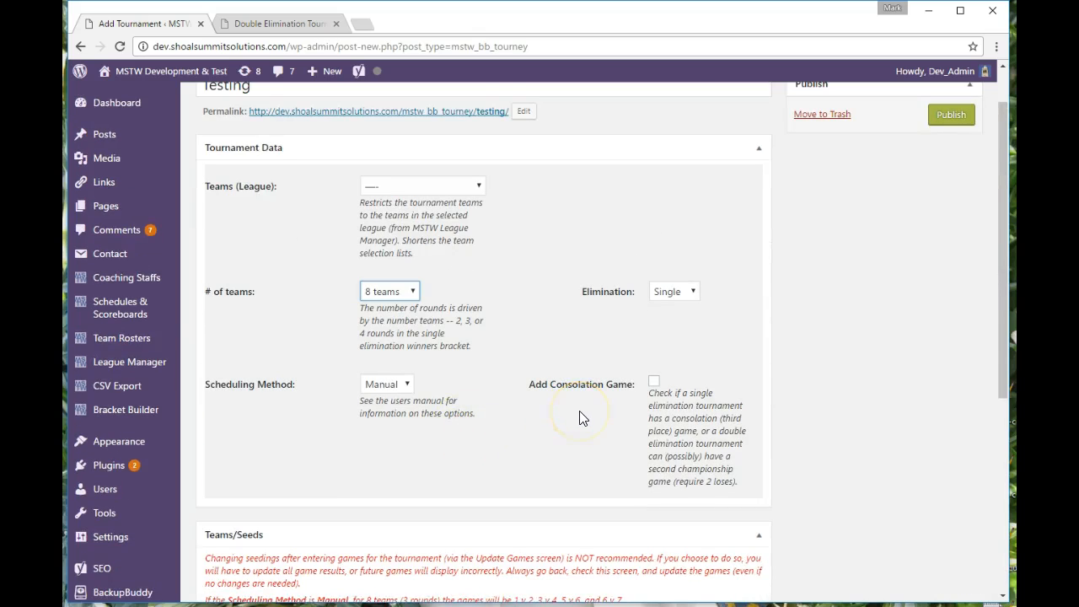
{"action": "scroll", "coordinate": [551, 436], "scroll_direction": "down", "scroll_amount": 4}
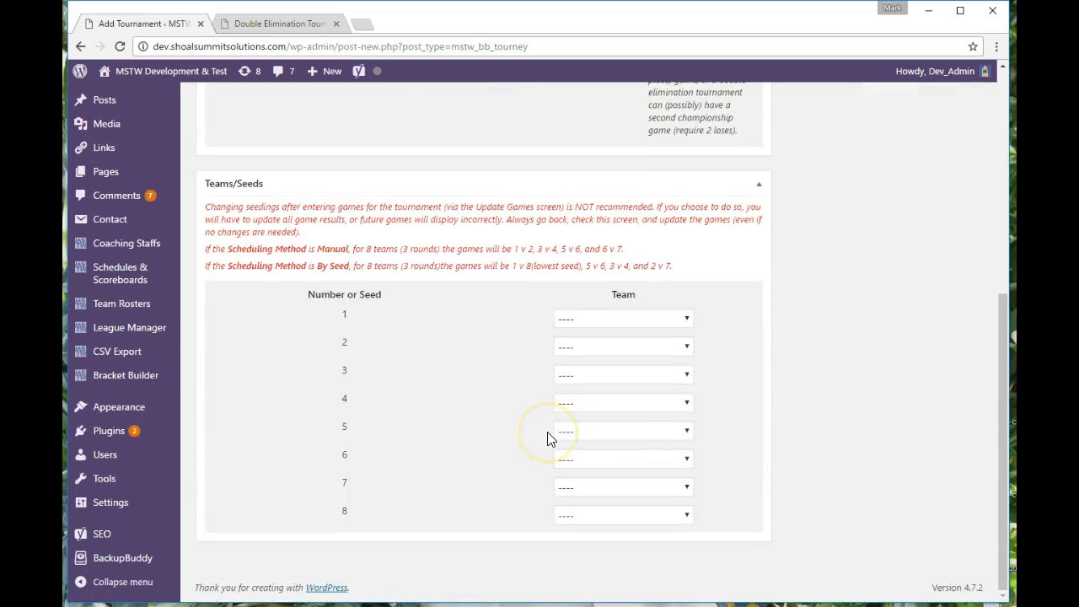
{"action": "scroll", "coordinate": [549, 436], "scroll_direction": "up", "scroll_amount": 5}
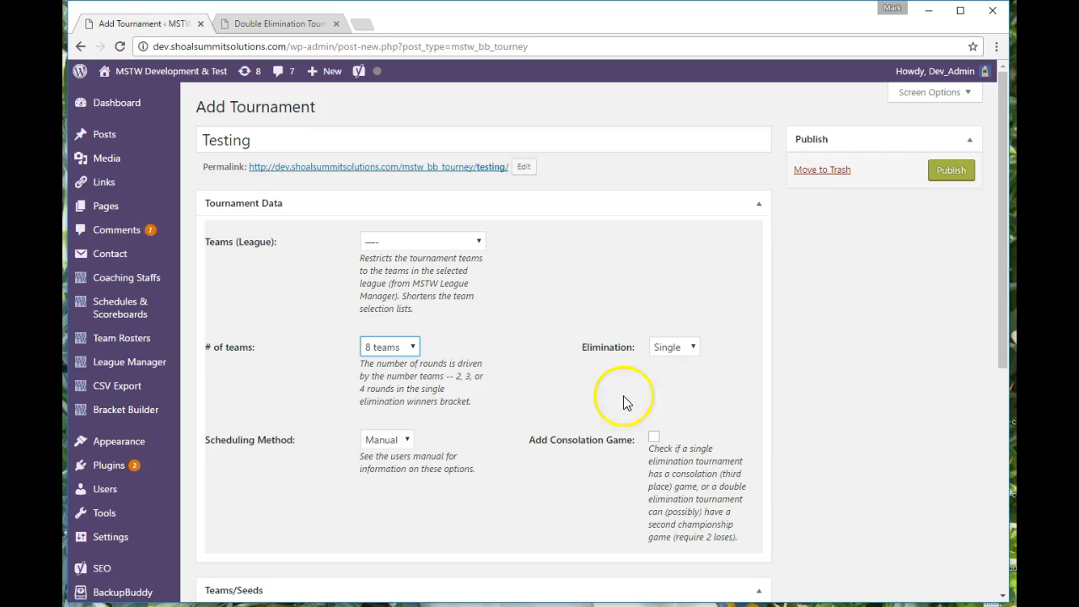
{"action": "left_click", "coordinate": [946, 172]}
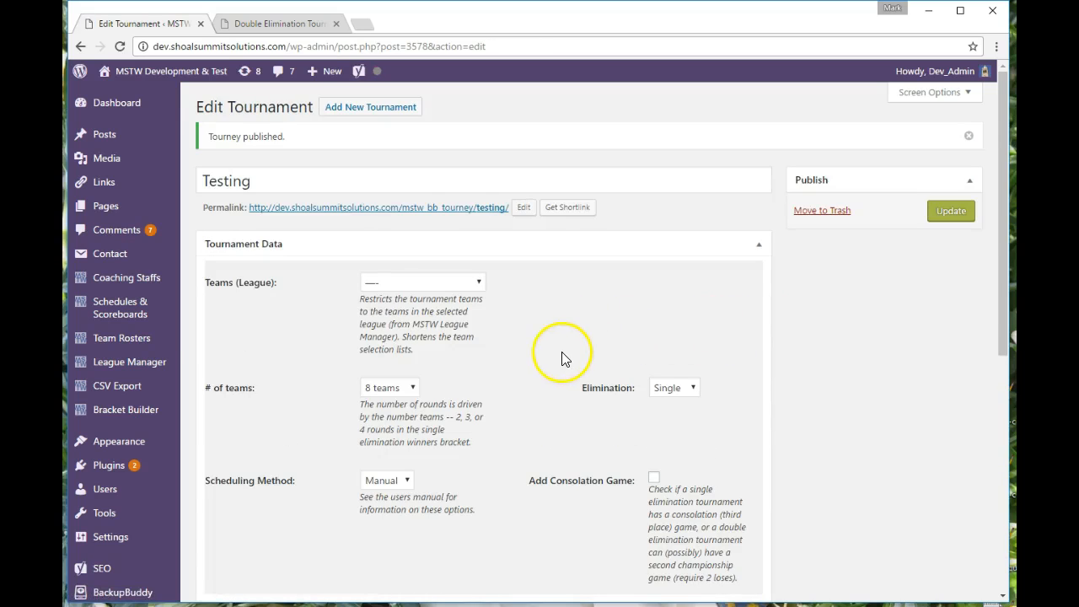
- Open Bracket Builder's Update Games screen and schedule Game 1 for 2017-02-10 at 12:00
{"action": "mouse_move", "coordinate": [152, 419]}
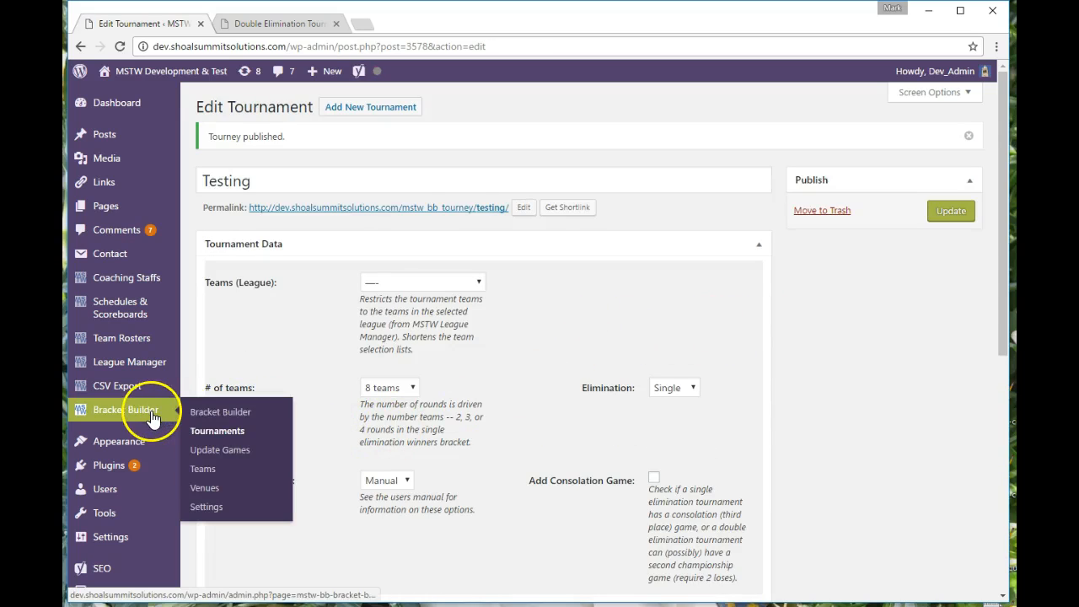
{"action": "left_click", "coordinate": [209, 452]}
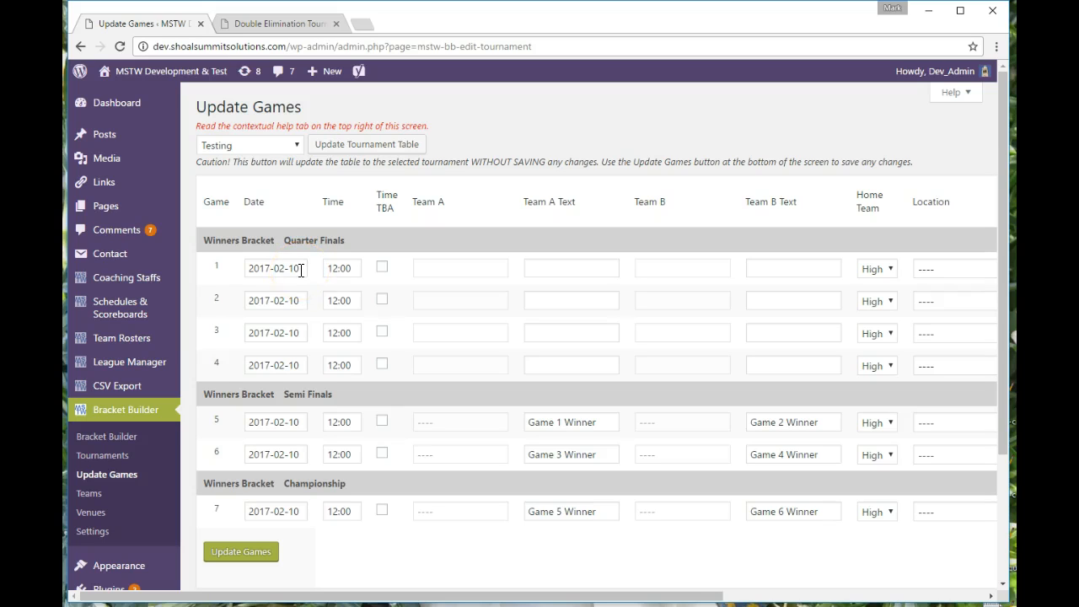
{"action": "left_click", "coordinate": [297, 268]}
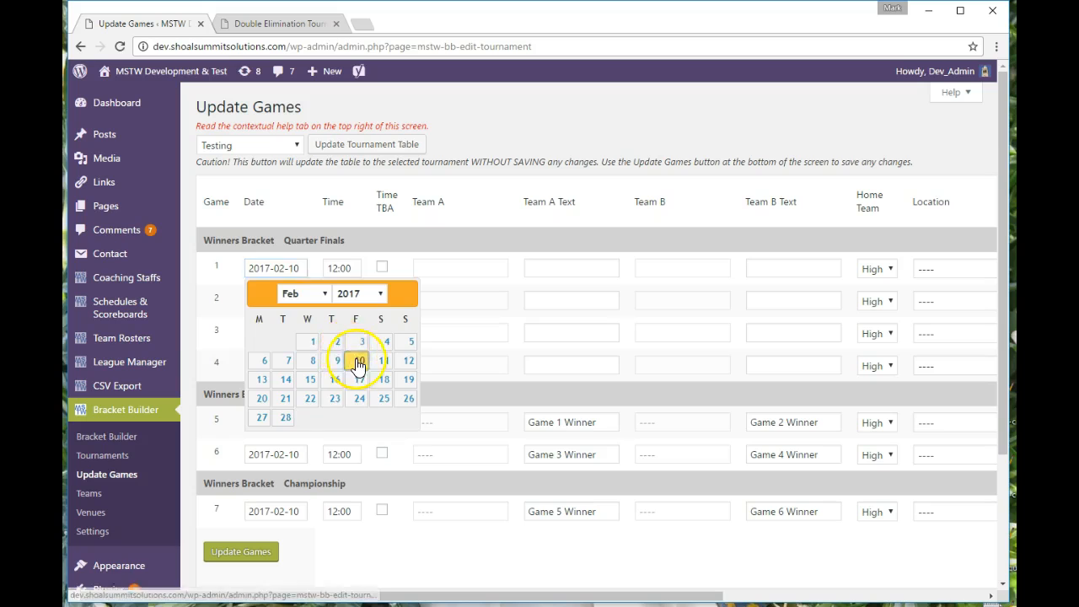
{"action": "left_click", "coordinate": [356, 358]}
{"action": "left_click", "coordinate": [340, 268]}
{"action": "left_click", "coordinate": [350, 306]}
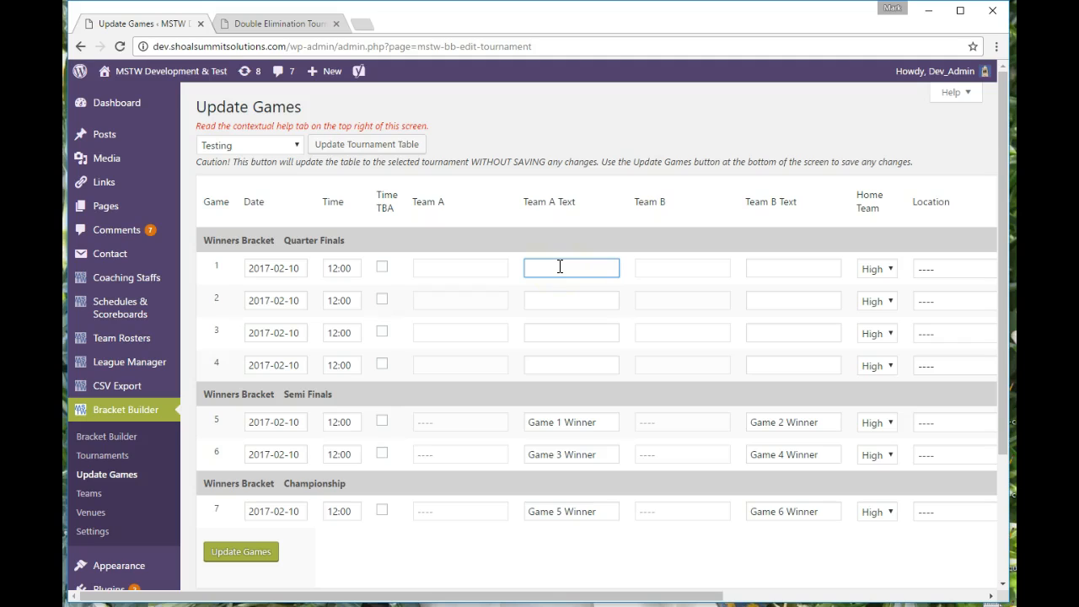
- Enter England as Team A and France as Team B text for Game 1, with A as the home team
{"action": "key", "text": "Tab"}
{"action": "type", "text": "F"}
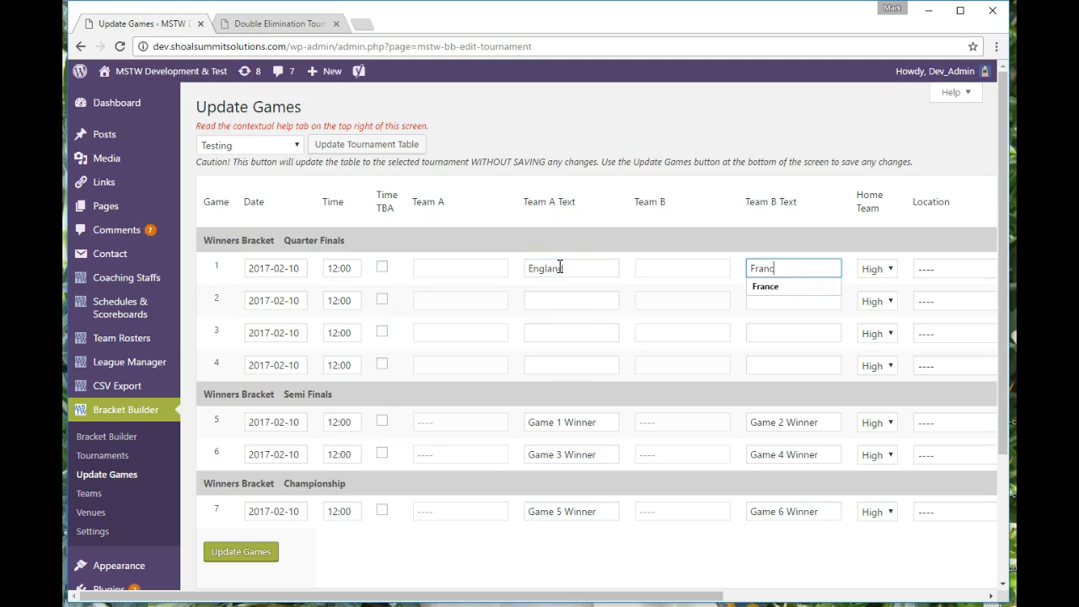
{"action": "left_click", "coordinate": [883, 268]}
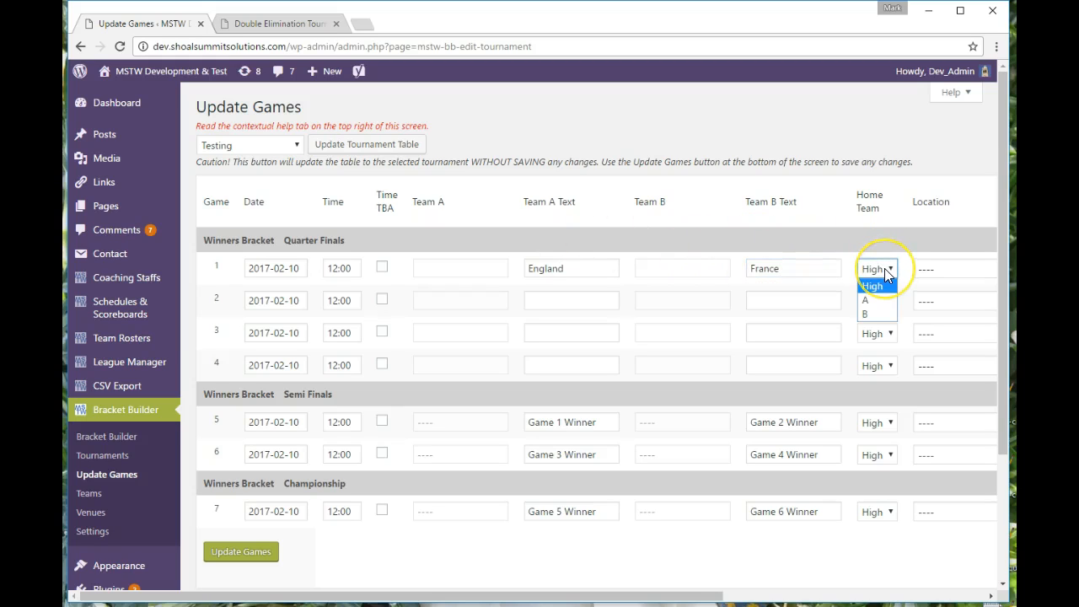
{"action": "left_click", "coordinate": [870, 299]}
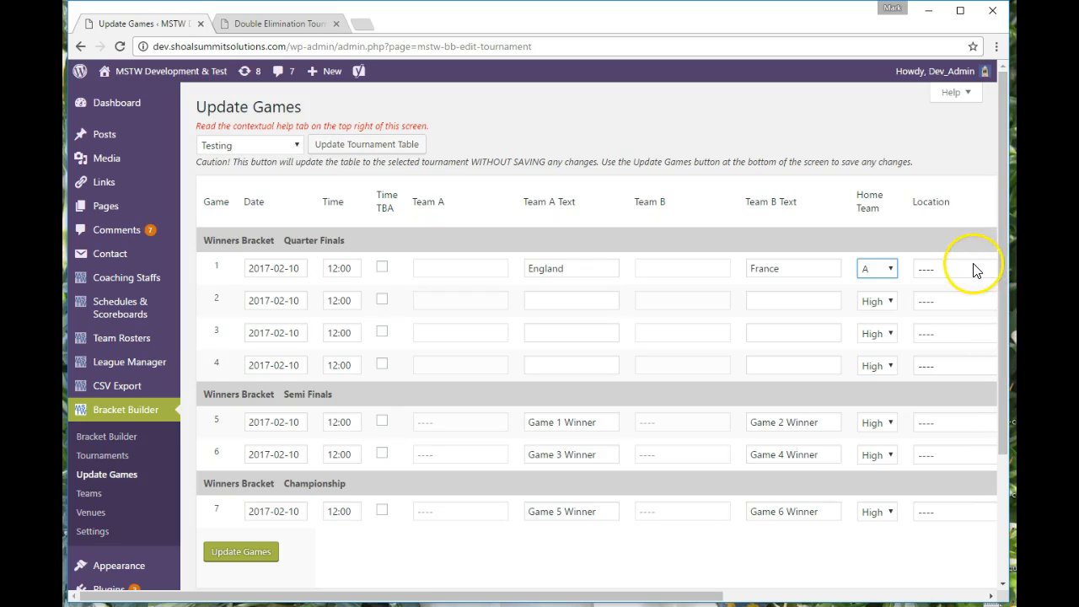
- Enter London as the location text for Game 1
{"action": "left_click_drag", "start_coordinate": [614, 595], "coordinate": [759, 503]}
{"action": "left_click", "coordinate": [839, 267]}
{"action": "type", "text": "Lan"}
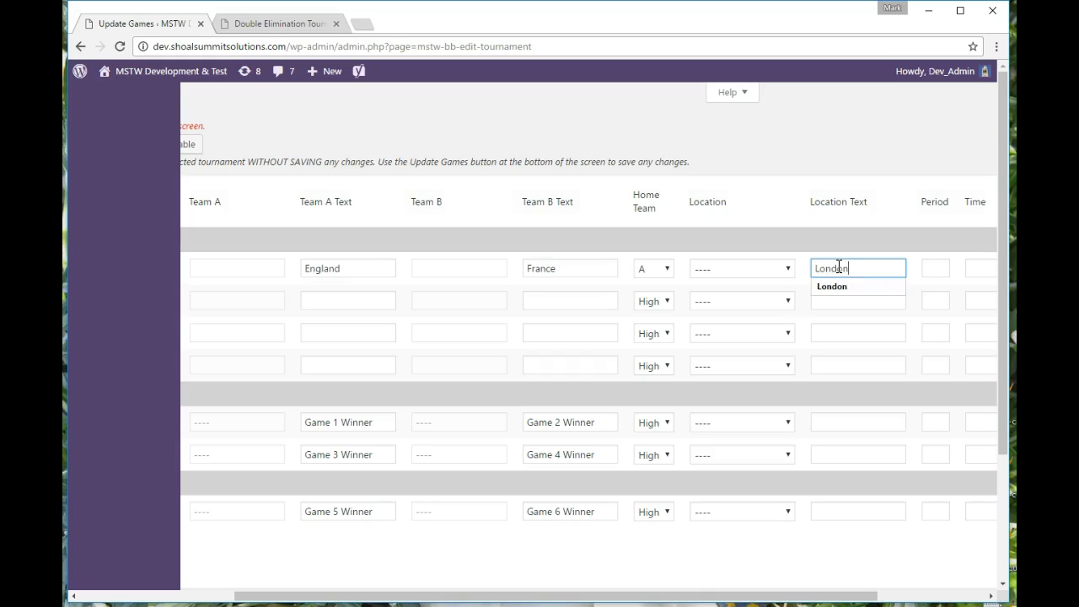
- Set the start time of Game 2 to 14:00
{"action": "left_click_drag", "start_coordinate": [783, 599], "coordinate": [494, 542]}
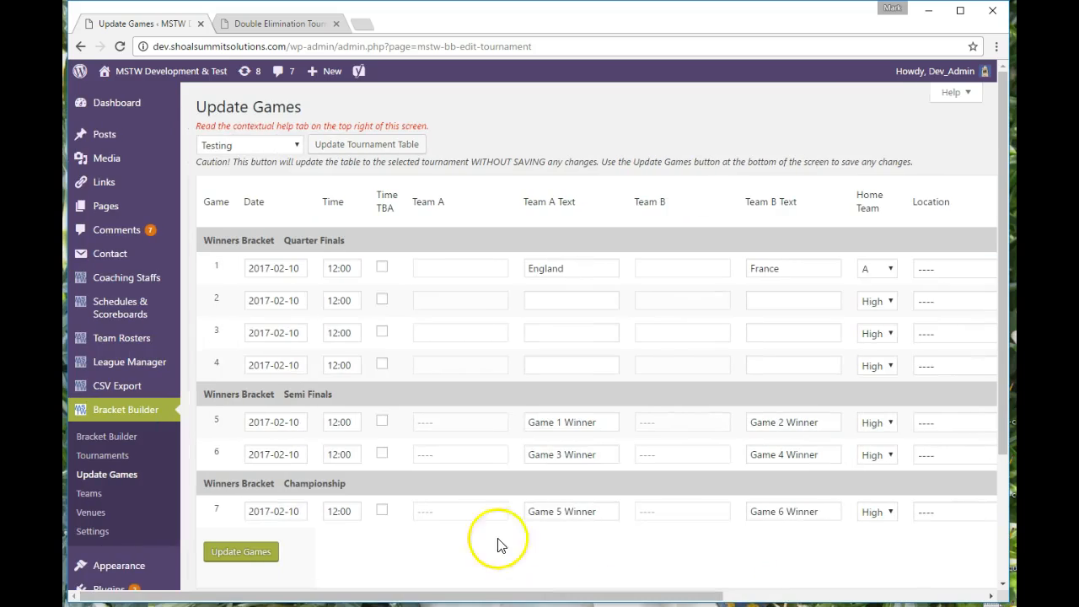
{"action": "left_click", "coordinate": [354, 304]}
{"action": "scroll", "coordinate": [347, 367], "scroll_direction": "down", "scroll_amount": 2}
{"action": "scroll", "coordinate": [346, 375], "scroll_direction": "down", "scroll_amount": 3}
{"action": "left_click_drag", "start_coordinate": [334, 301], "coordinate": [339, 301]}
{"action": "type", "text": "4"}
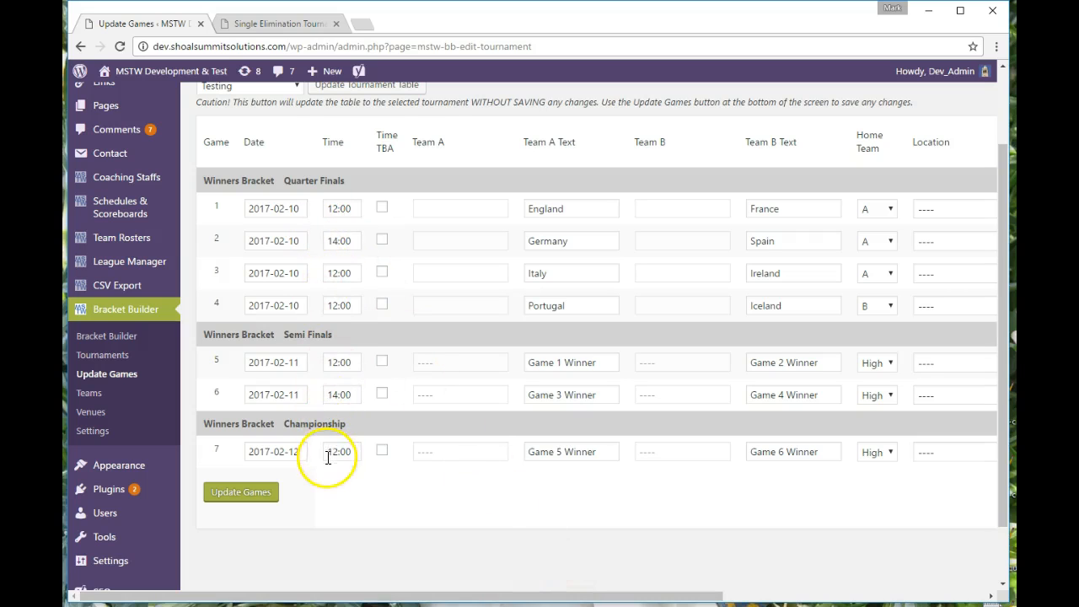
- Check the games' schedule and locations, set the home team of the Portugal–Iceland game to A, and save the games
{"action": "left_click_drag", "start_coordinate": [514, 599], "coordinate": [605, 560]}
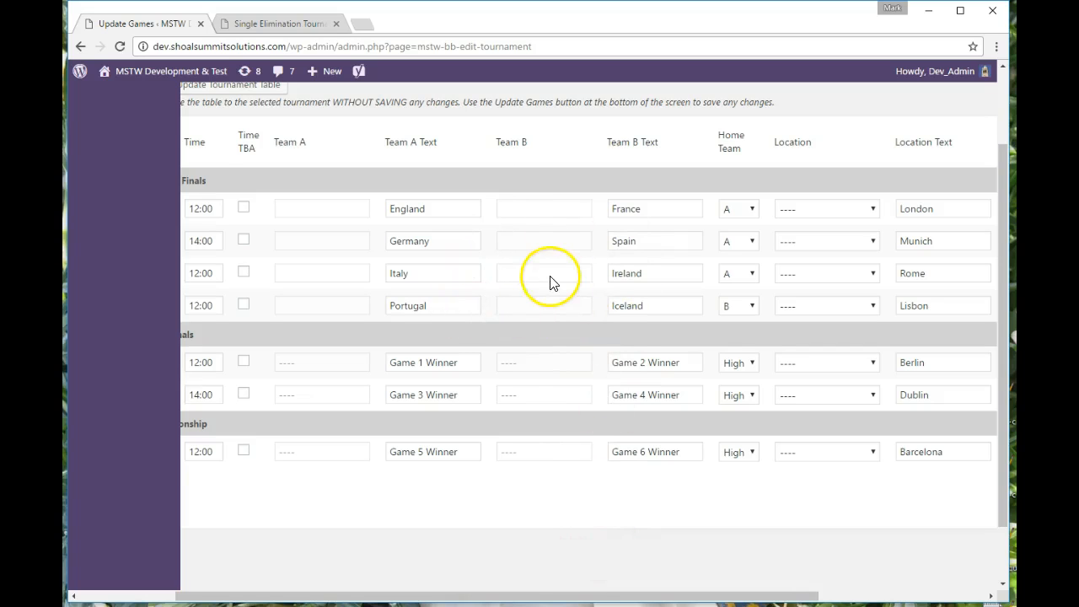
{"action": "left_click_drag", "start_coordinate": [676, 599], "coordinate": [720, 573]}
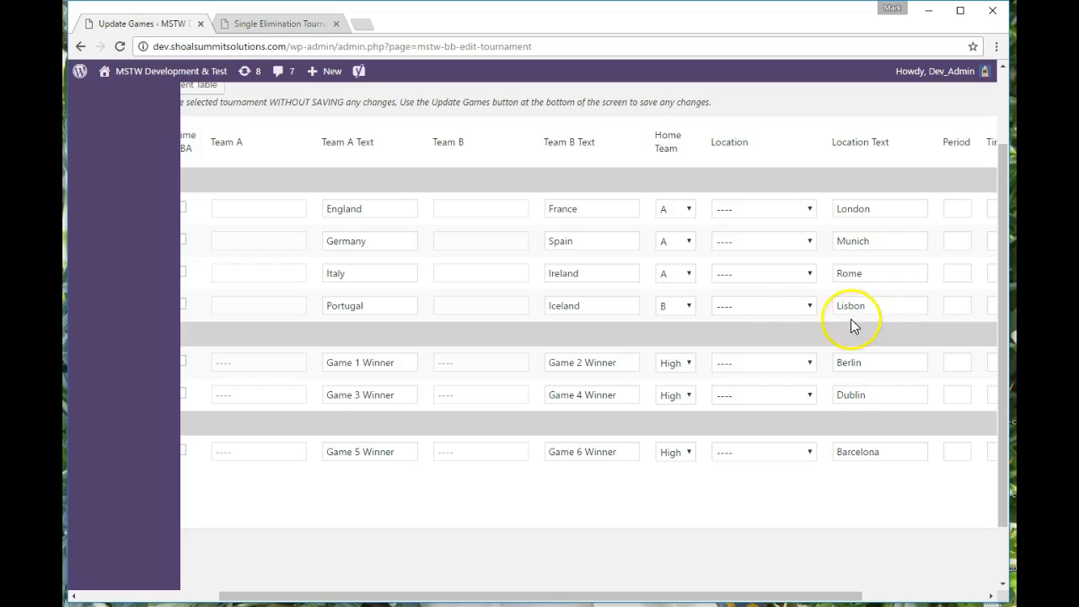
{"action": "left_click", "coordinate": [690, 308]}
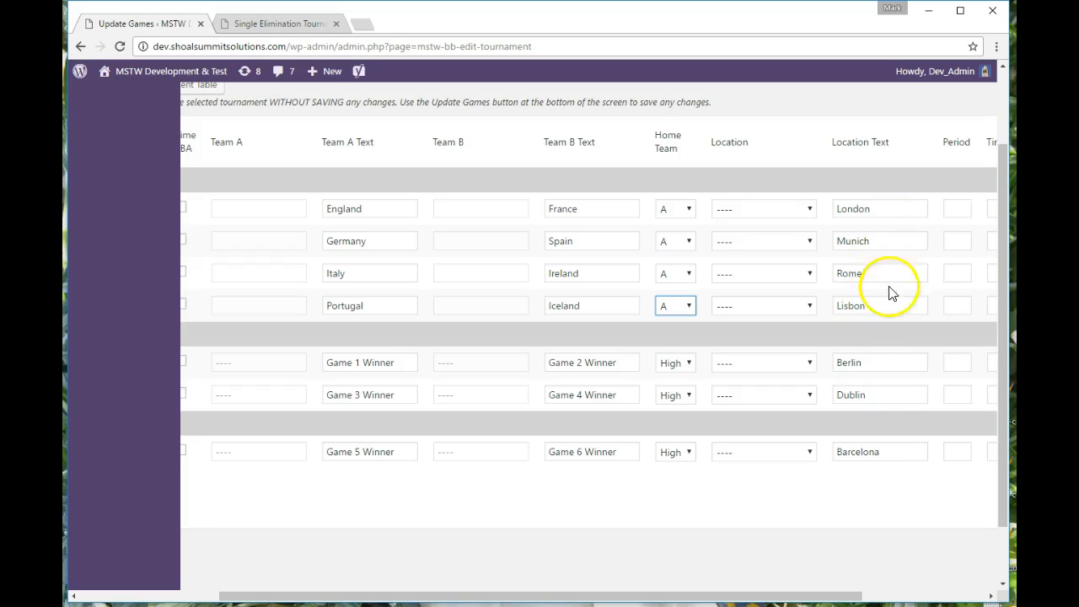
{"action": "left_click_drag", "start_coordinate": [790, 604], "coordinate": [751, 595]}
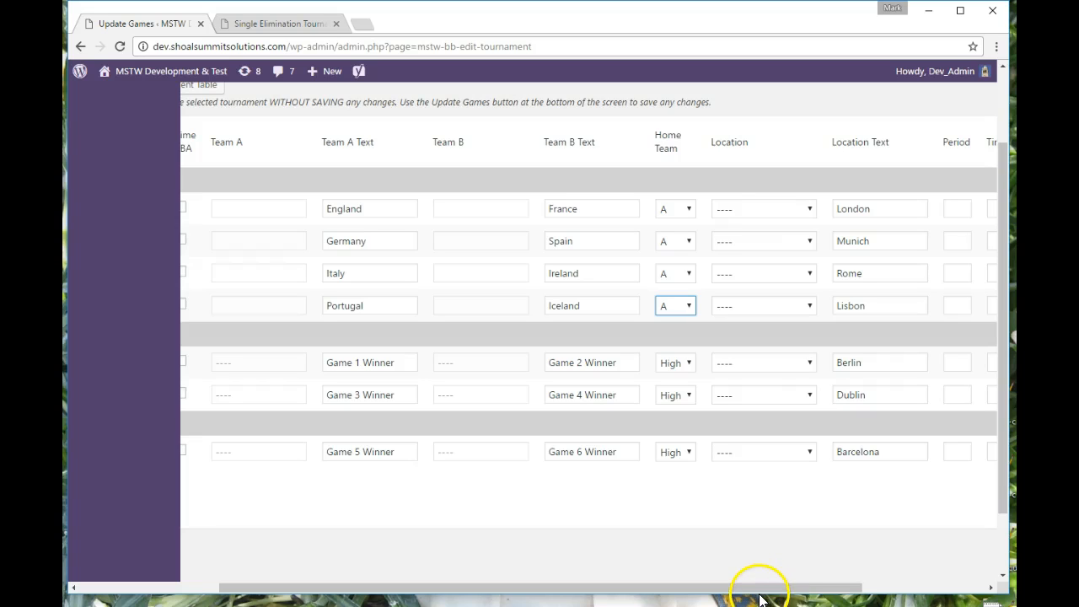
{"action": "left_click_drag", "start_coordinate": [758, 590], "coordinate": [608, 590]}
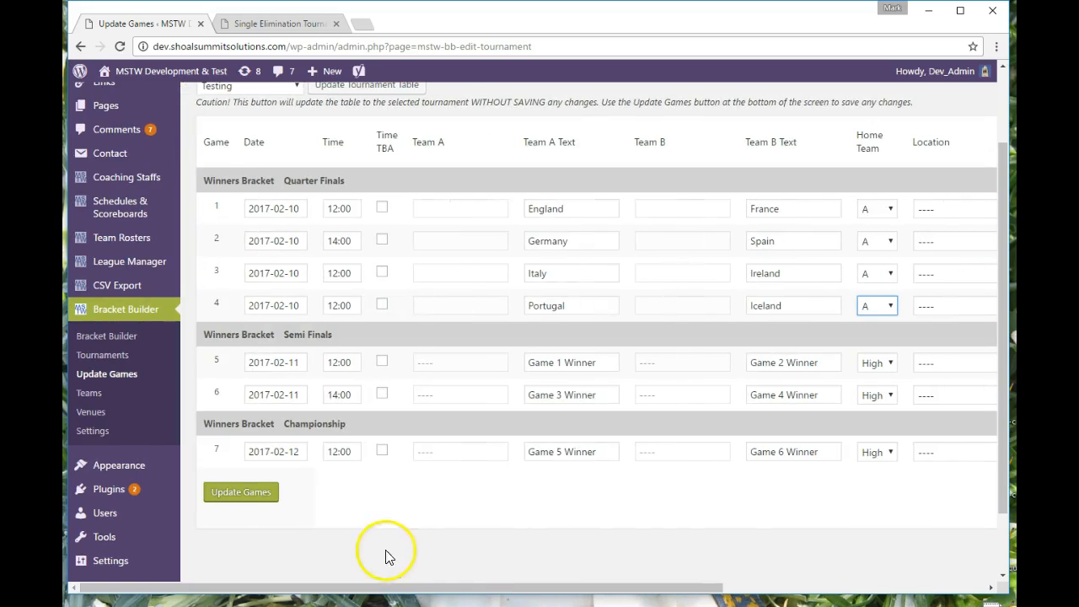
{"action": "left_click", "coordinate": [245, 493]}
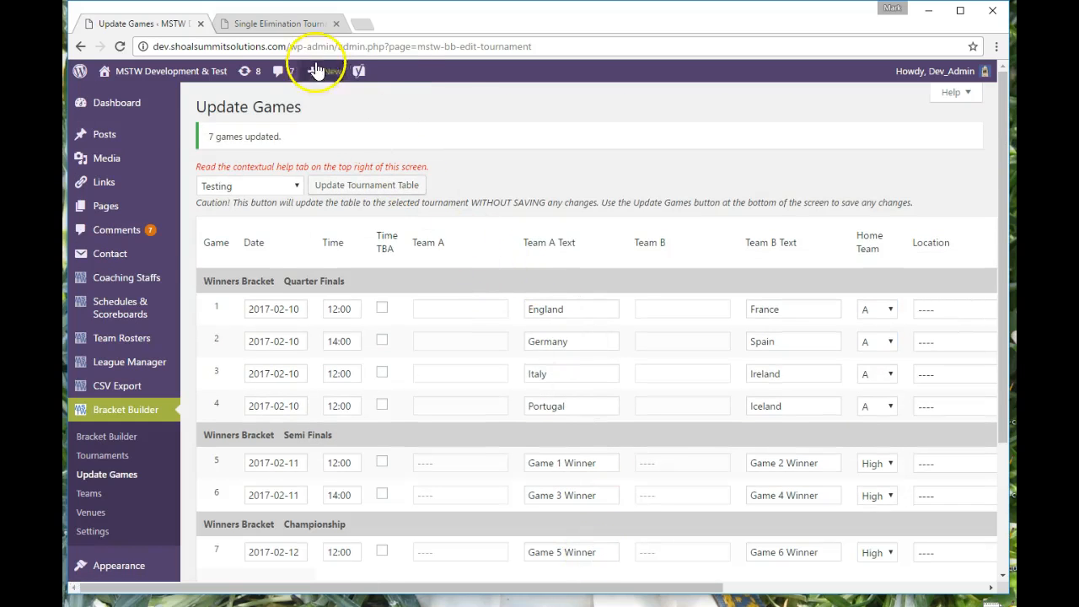
- Reload the public tournament page and examine its bracket and the schedule table below it
{"action": "left_click", "coordinate": [282, 24]}
{"action": "left_click", "coordinate": [127, 47]}
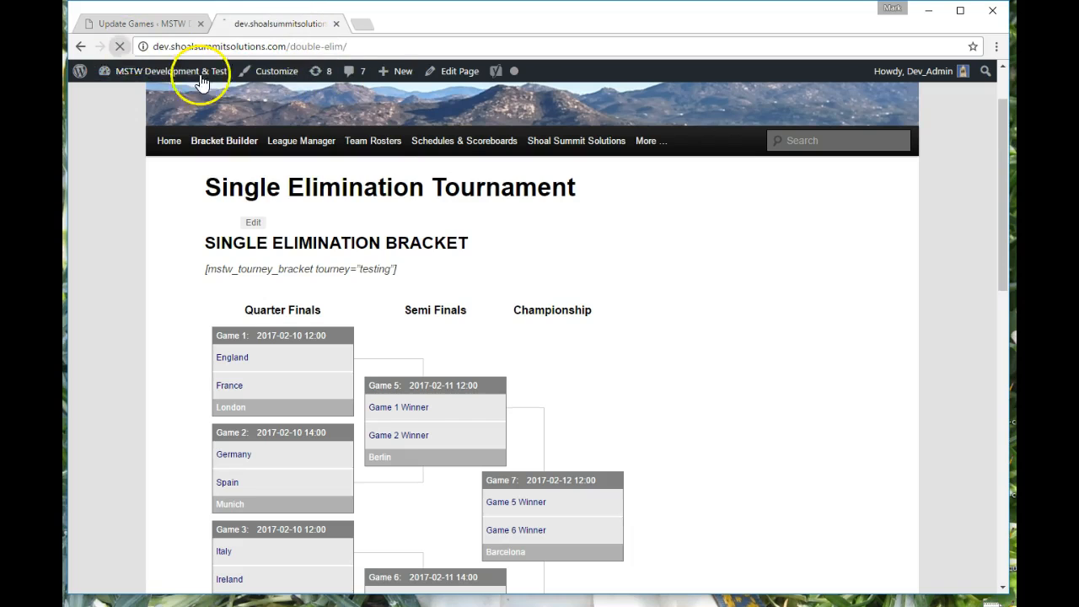
{"action": "scroll", "coordinate": [697, 368], "scroll_direction": "down", "scroll_amount": 1}
{"action": "scroll", "coordinate": [697, 368], "scroll_direction": "down", "scroll_amount": 1}
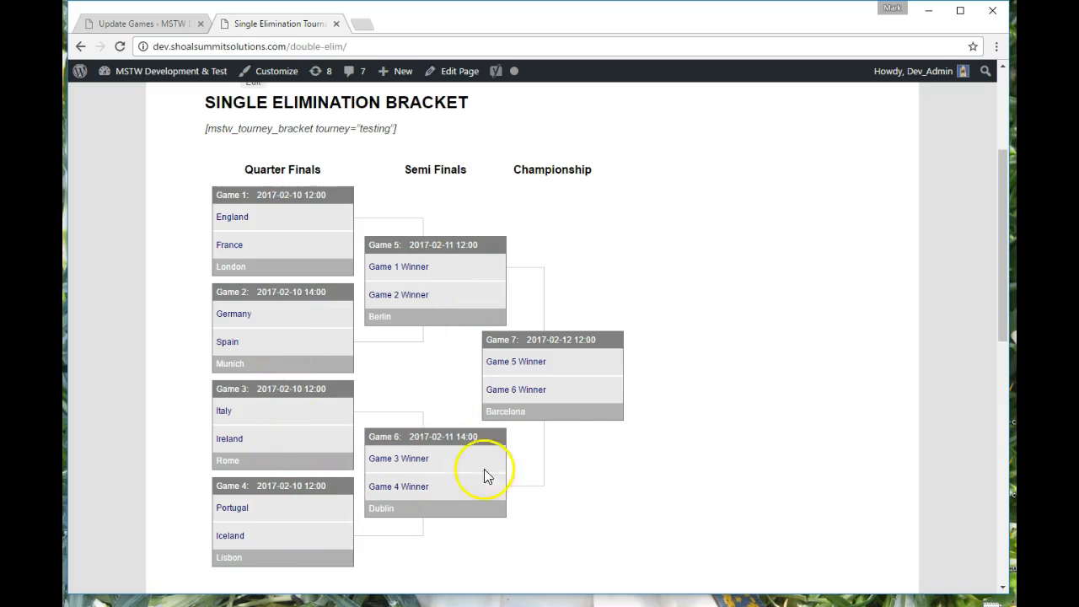
{"action": "scroll", "coordinate": [654, 469], "scroll_direction": "down", "scroll_amount": 2}
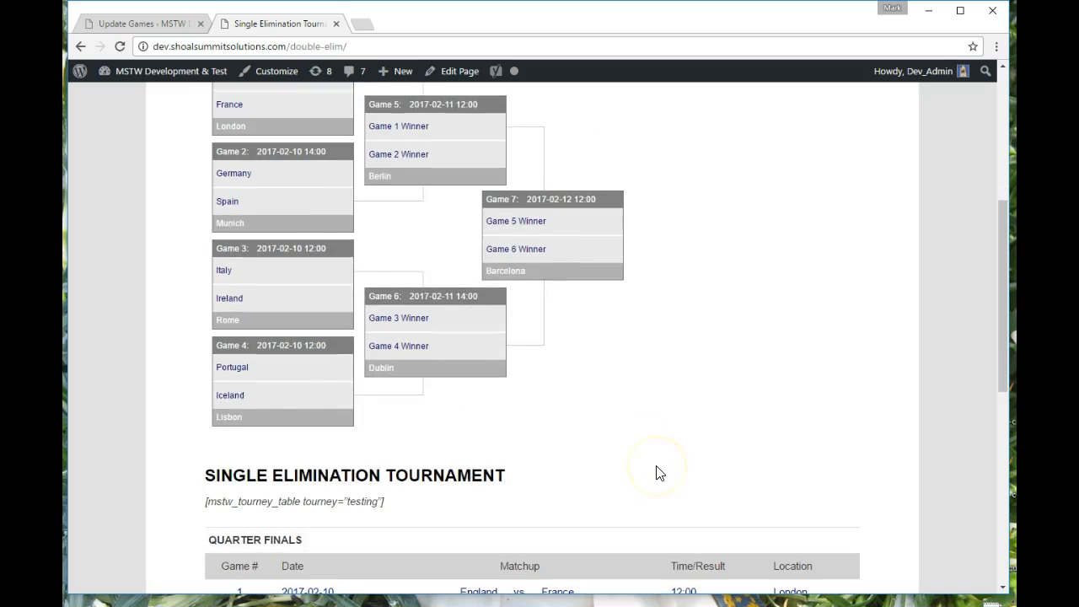
{"action": "scroll", "coordinate": [659, 473], "scroll_direction": "down", "scroll_amount": 3}
{"action": "scroll", "coordinate": [659, 473], "scroll_direction": "up", "scroll_amount": 2}
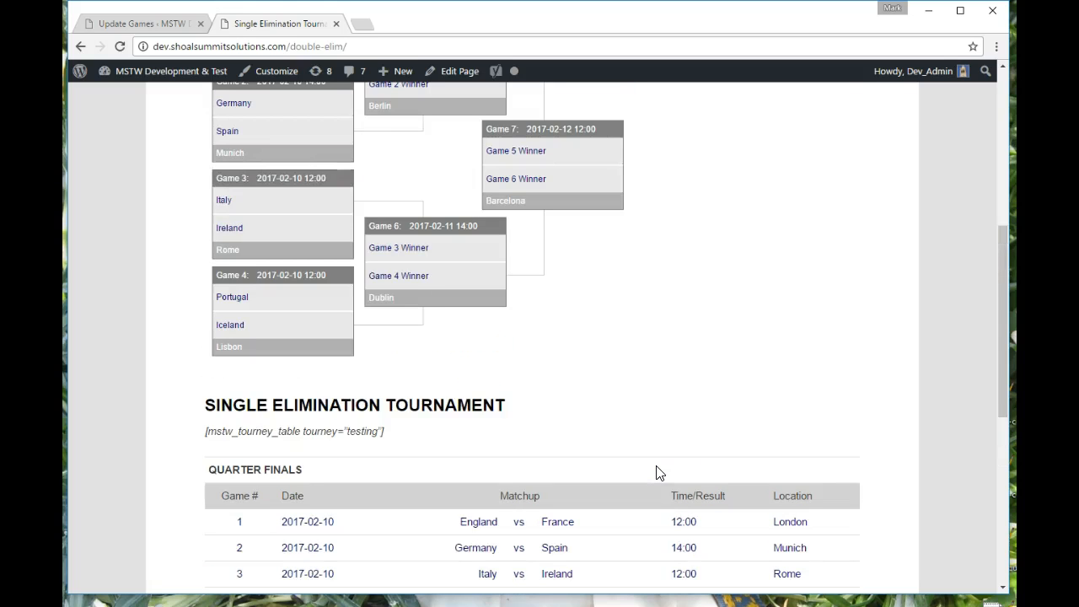
{"action": "scroll", "coordinate": [659, 473], "scroll_direction": "down", "scroll_amount": 3}
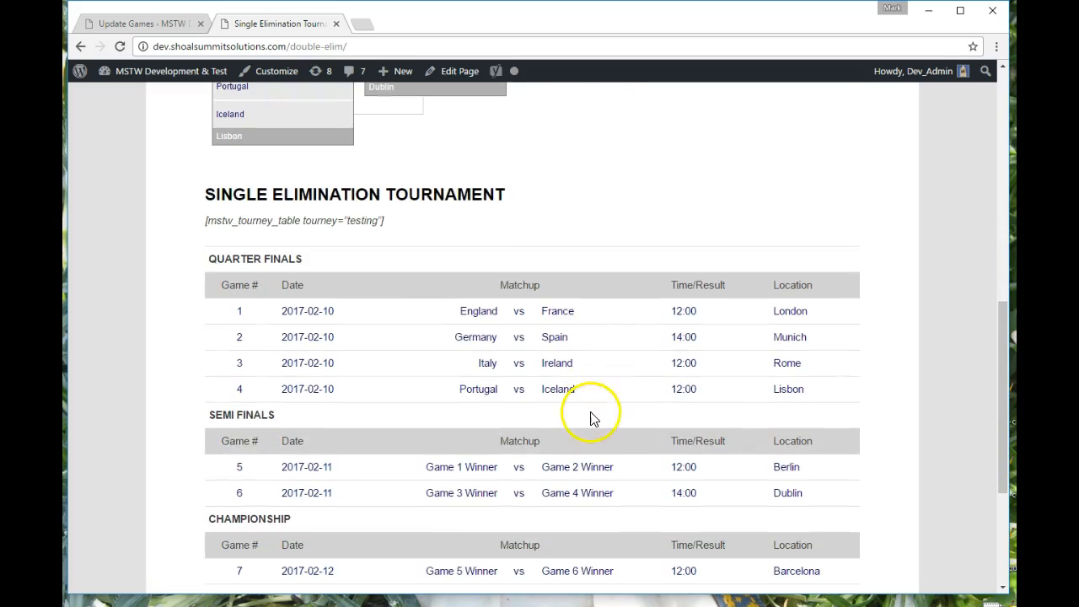
{"action": "scroll", "coordinate": [646, 462], "scroll_direction": "up", "scroll_amount": 8}
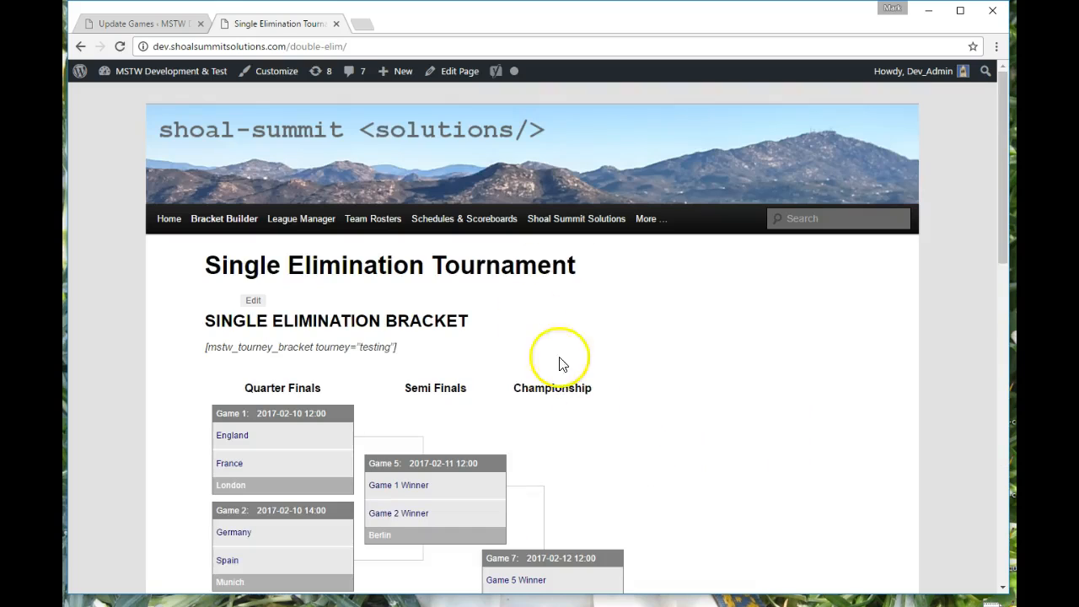
- Return to the Update Games screen, enter a 1–0 score for England against France, and mark the game as final
{"action": "left_click", "coordinate": [131, 23]}
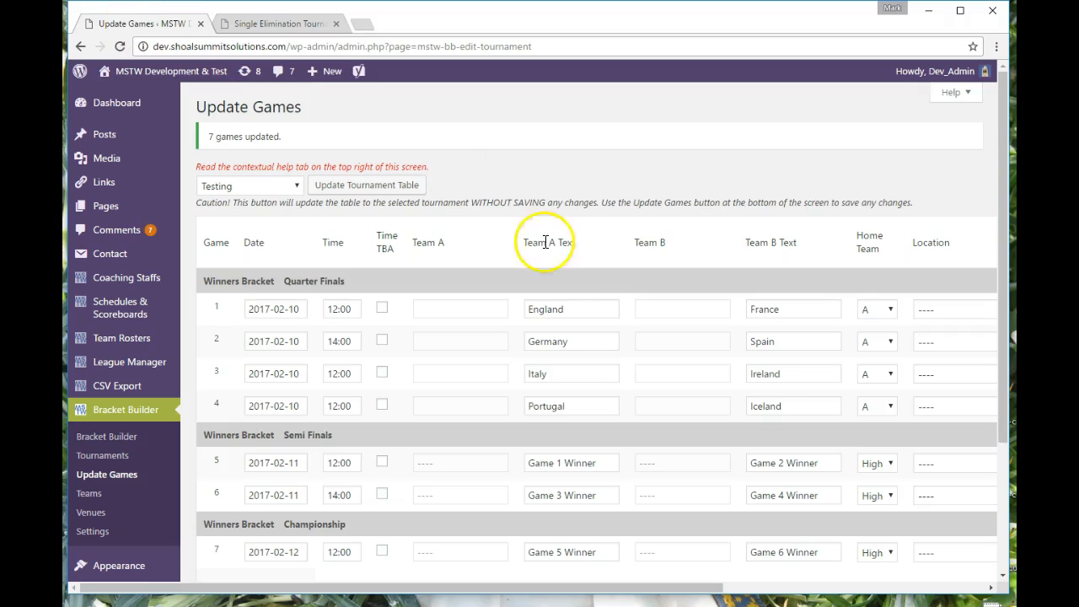
{"action": "left_click_drag", "start_coordinate": [683, 588], "coordinate": [983, 559]}
{"action": "left_click", "coordinate": [896, 310]}
{"action": "key", "text": "Tab"}
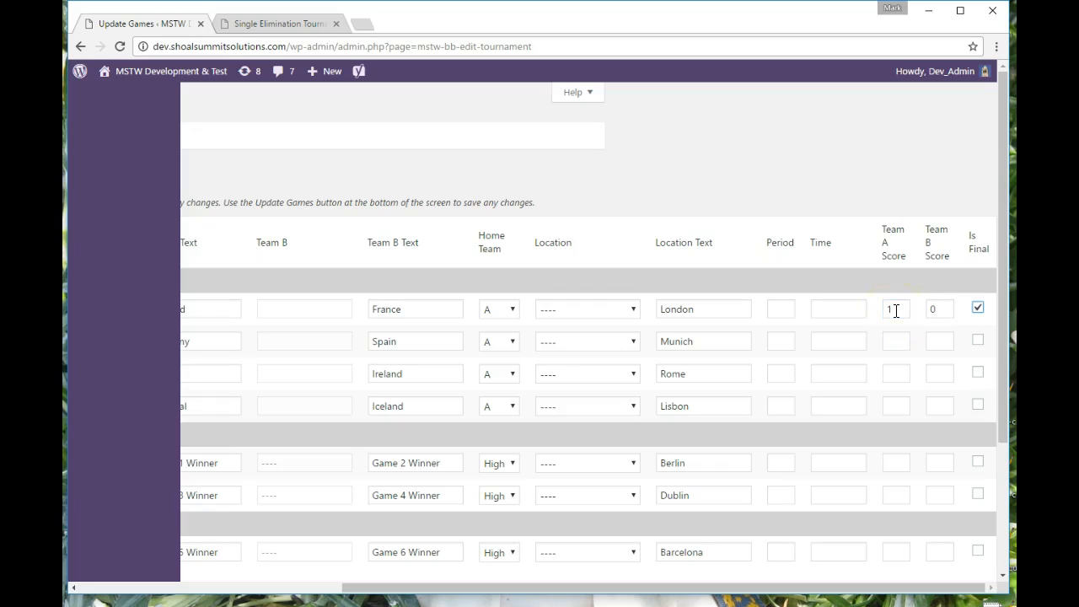
- Enter final scores of 2–1 for Germany against Spain and 3–2 for Italy against Ireland, marking both games as final
{"action": "left_click", "coordinate": [895, 334]}
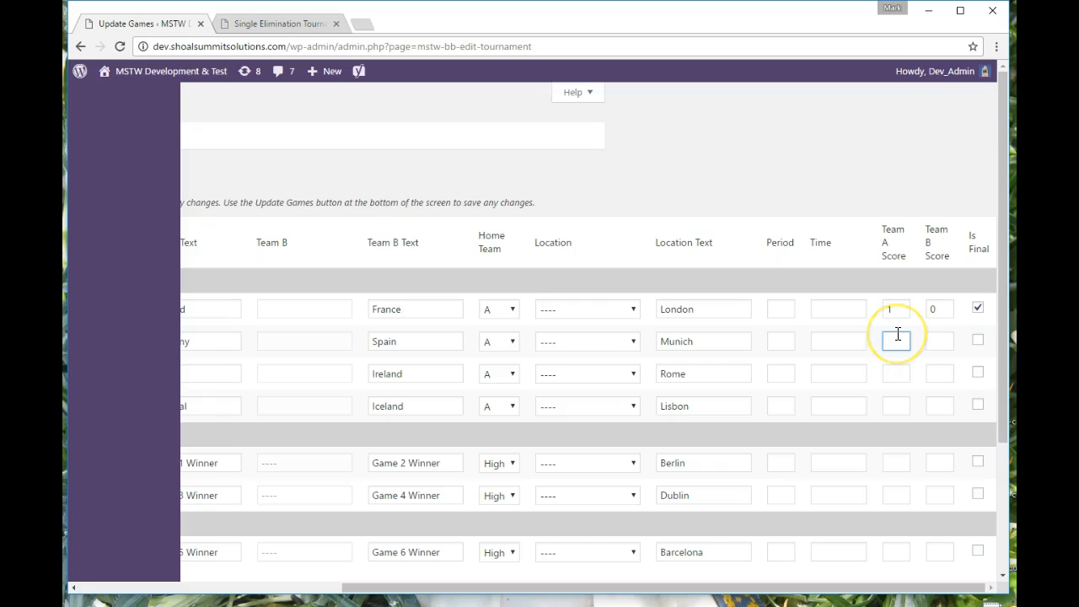
{"action": "key", "text": "Tab"}
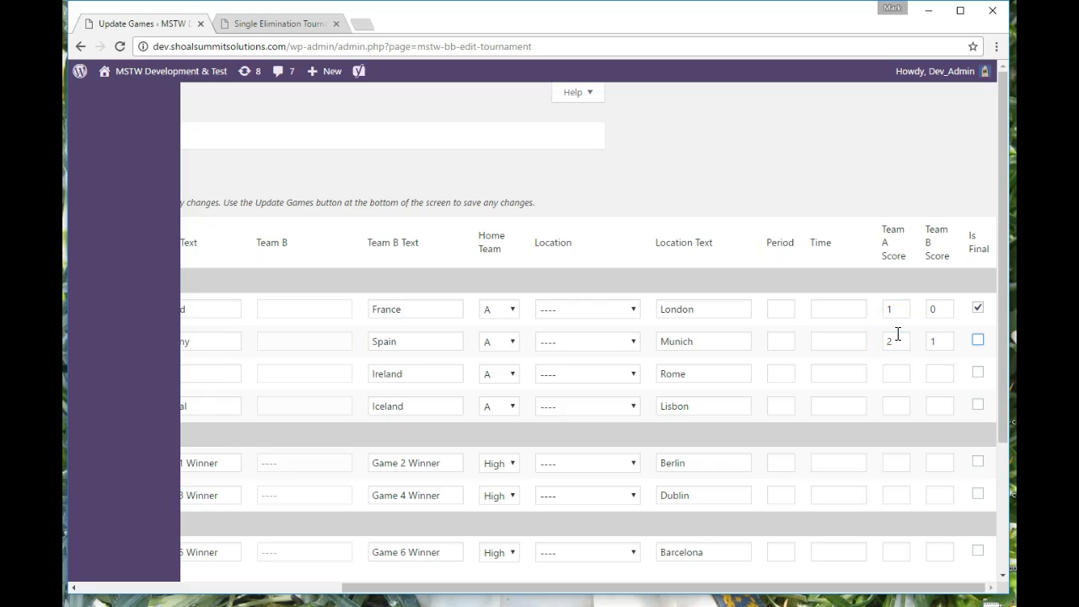
{"action": "left_click", "coordinate": [893, 370]}
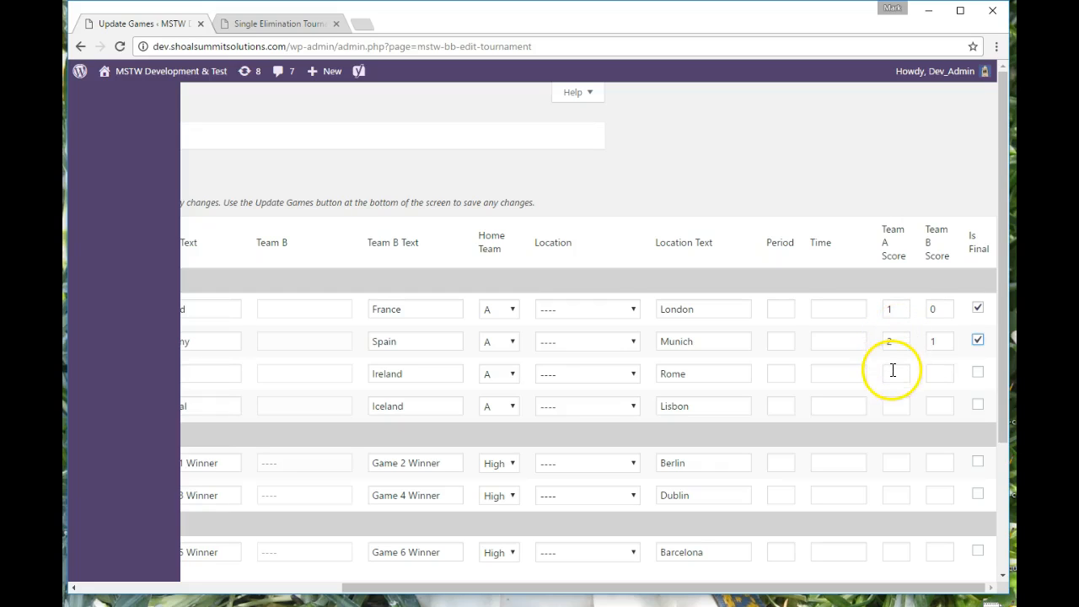
{"action": "type", "text": "3"}
{"action": "key", "text": "Tab"}
{"action": "type", "text": "23"}
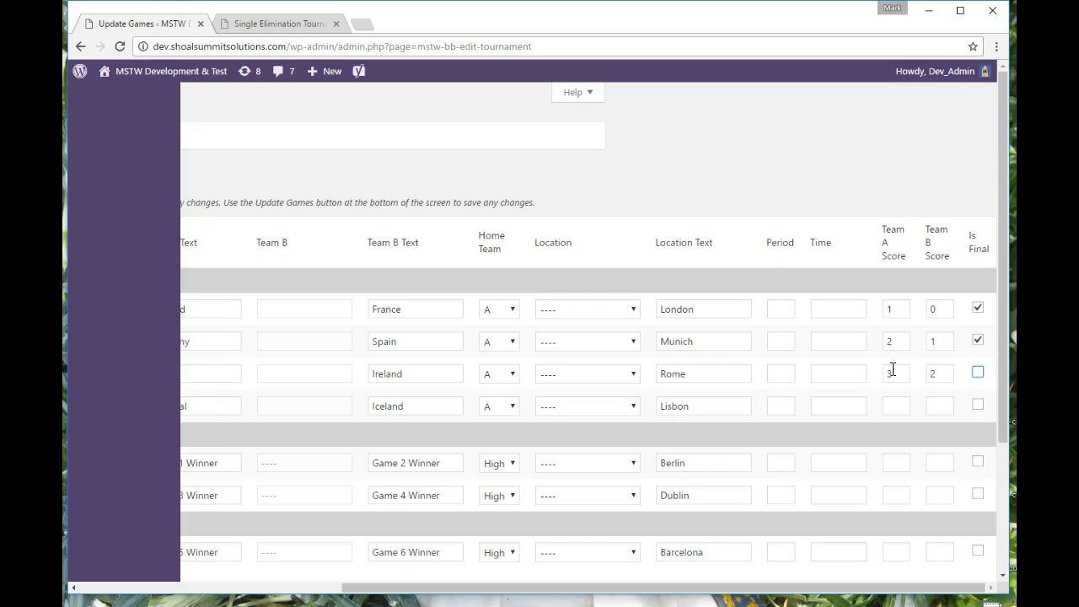
- Enter scores of 1 (5) for Portugal and 1 (4) for Iceland, mark the game as final, and save the games
{"action": "left_click", "coordinate": [900, 409]}
{"action": "key", "text": "Tab"}
{"action": "left_click", "coordinate": [950, 407]}
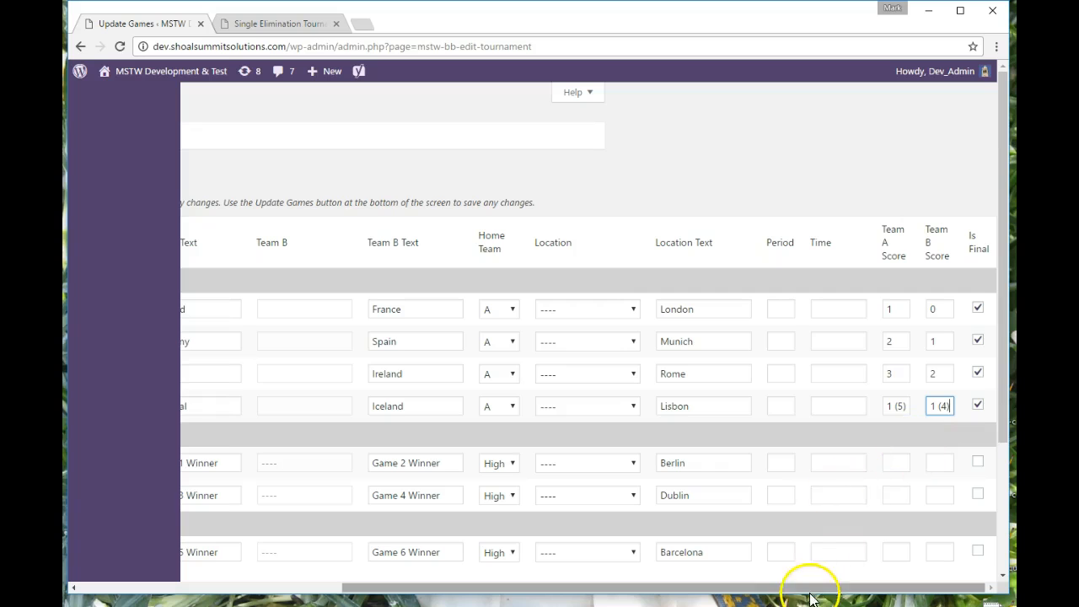
{"action": "left_click_drag", "start_coordinate": [809, 588], "coordinate": [472, 586]}
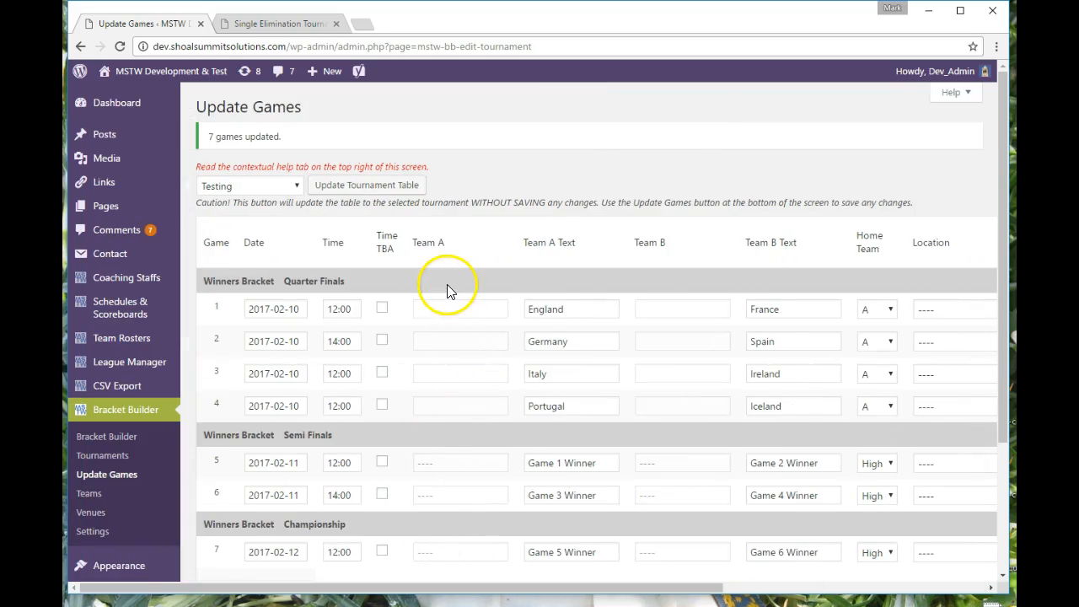
{"action": "scroll", "coordinate": [447, 286], "scroll_direction": "down", "scroll_amount": 3}
{"action": "left_click", "coordinate": [253, 414]}
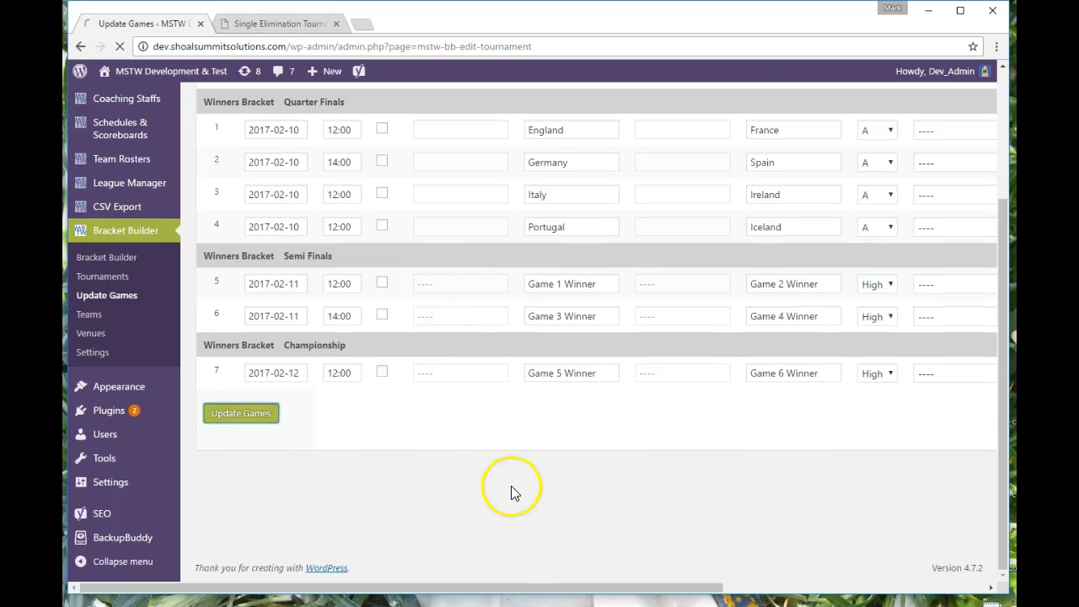
{"action": "scroll", "coordinate": [465, 337], "scroll_direction": "down", "scroll_amount": 2}
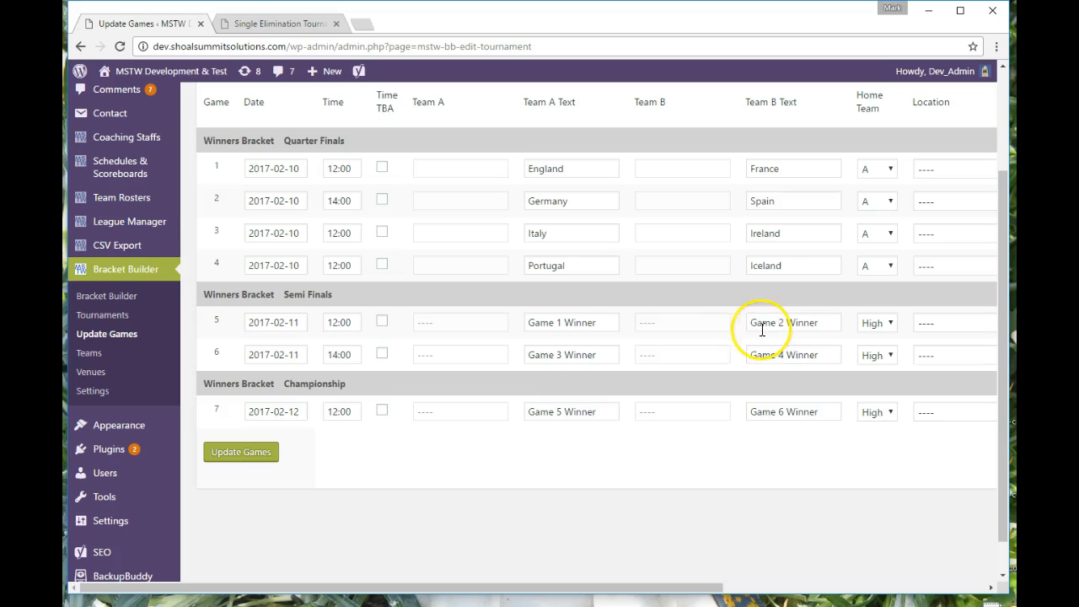
- Reload the public tournament page and check the quarter-final results in the bracket
{"action": "left_click", "coordinate": [273, 32]}
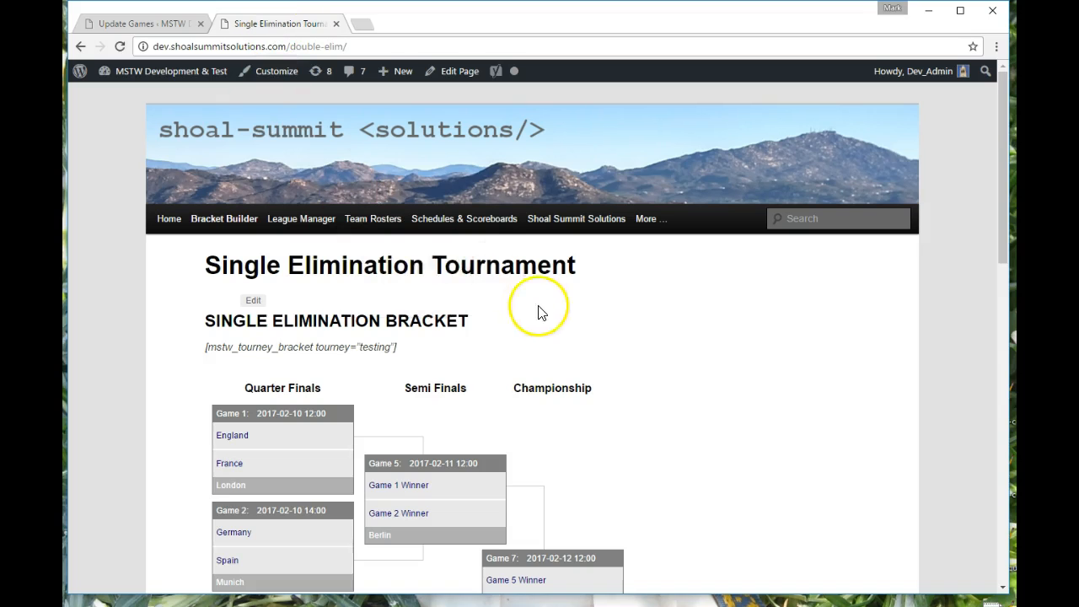
{"action": "left_click", "coordinate": [119, 47]}
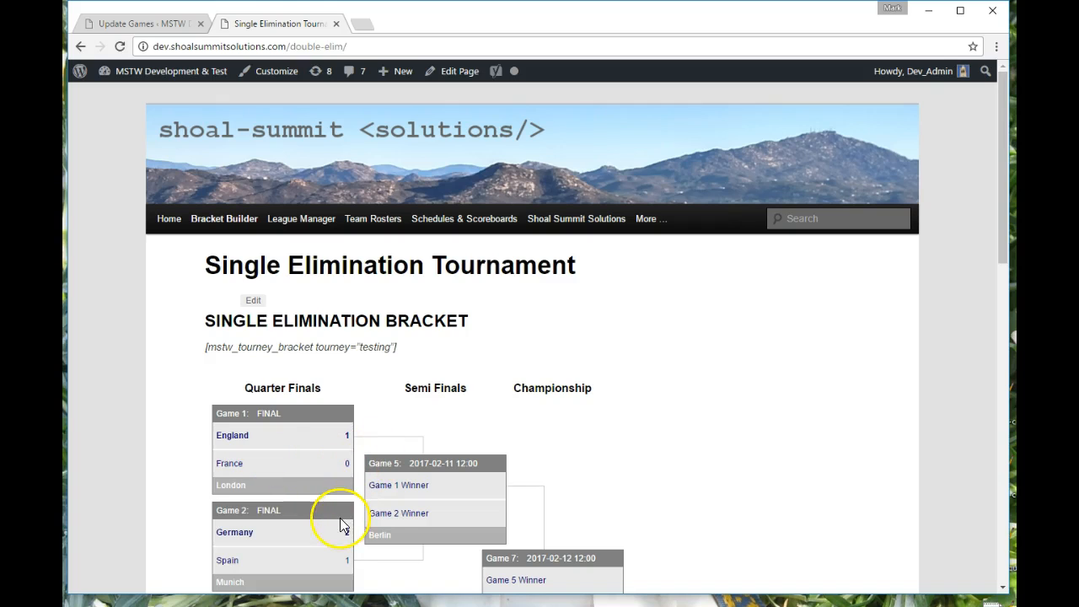
{"action": "scroll", "coordinate": [615, 510], "scroll_direction": "down", "scroll_amount": 1}
{"action": "scroll", "coordinate": [615, 510], "scroll_direction": "down", "scroll_amount": 2}
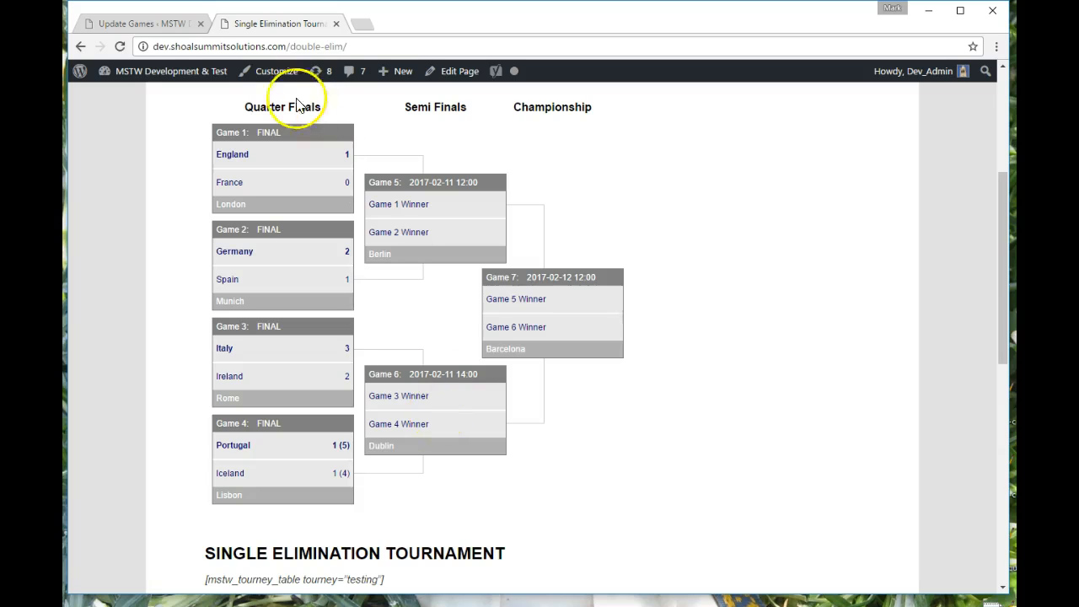
- Return to the Update Games screen and set Game 5's Team A text to England and Team B text to Germany
{"action": "left_click", "coordinate": [155, 26]}
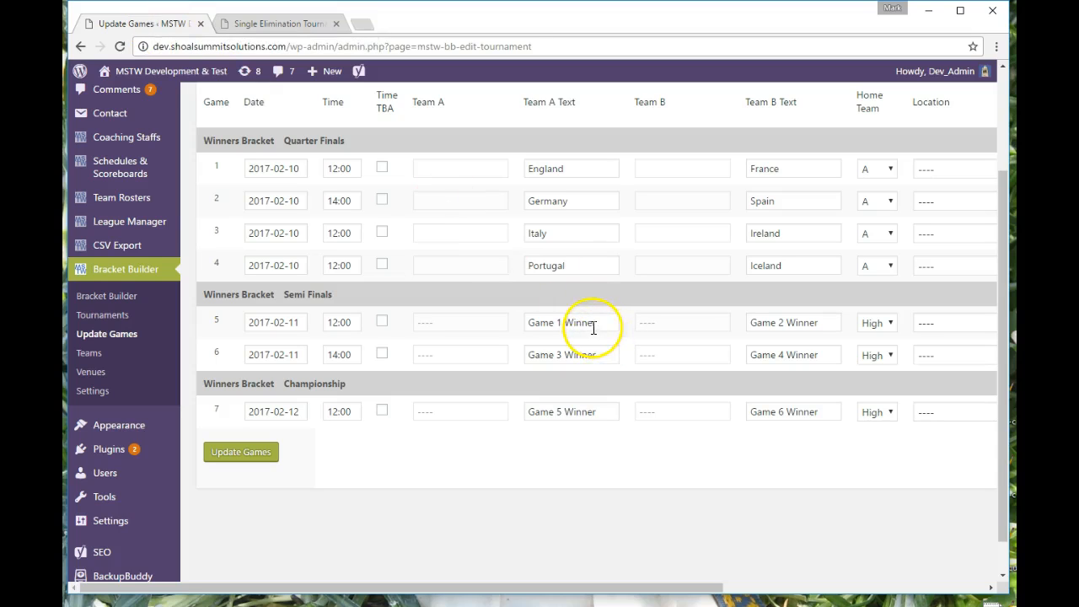
{"action": "left_click_drag", "start_coordinate": [602, 323], "coordinate": [487, 330]}
{"action": "type", "text": "England"}
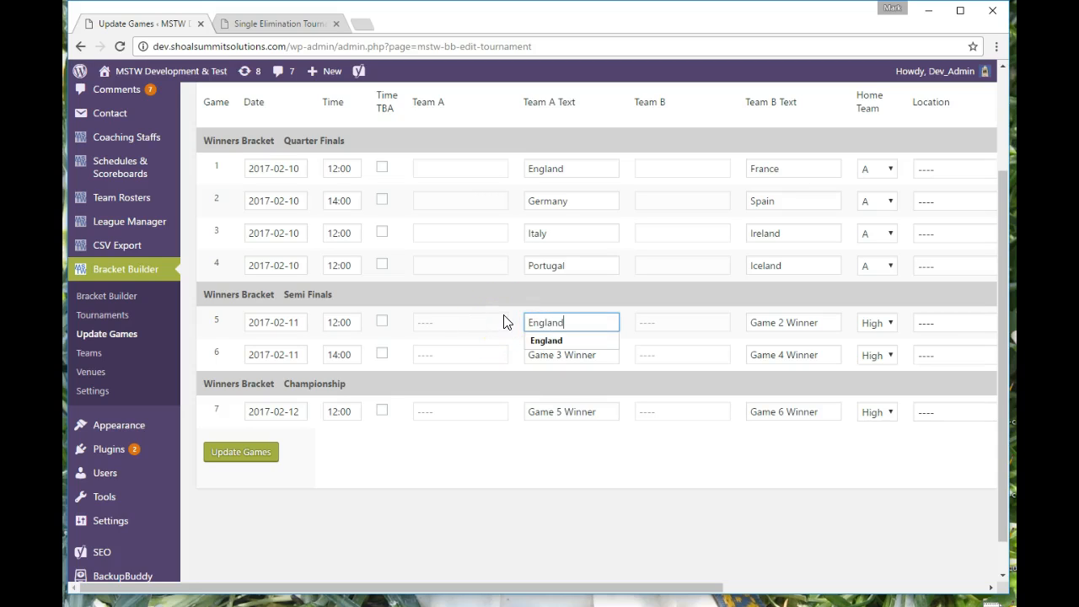
{"action": "key", "text": "Tab"}
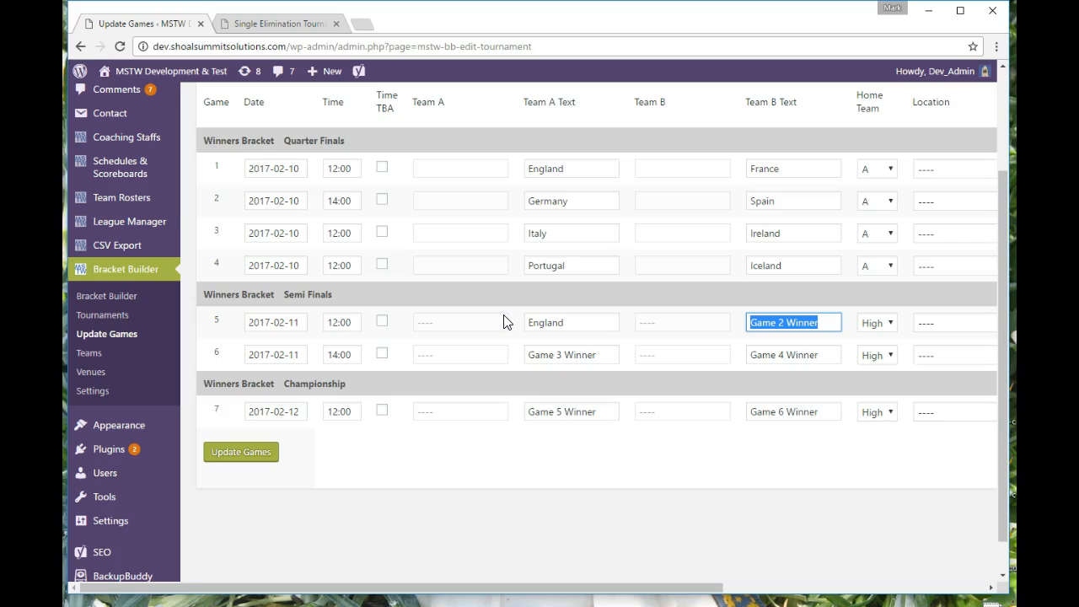
{"action": "type", "text": "Germany"}
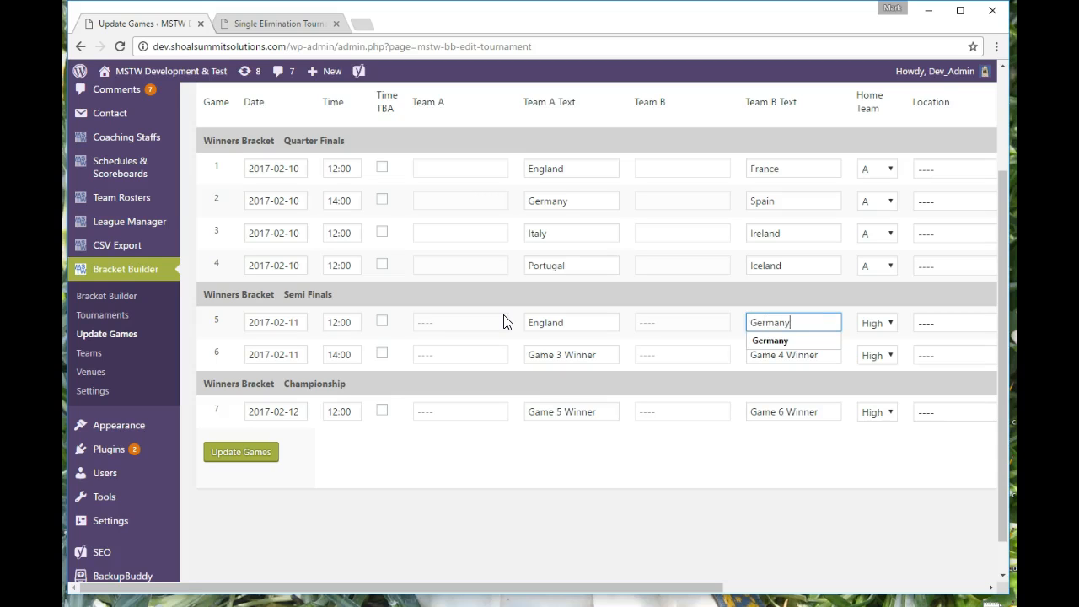
- Set Game 6's Team A text to Italy and its Team B text to Portugal
{"action": "triple_click", "coordinate": [540, 354]}
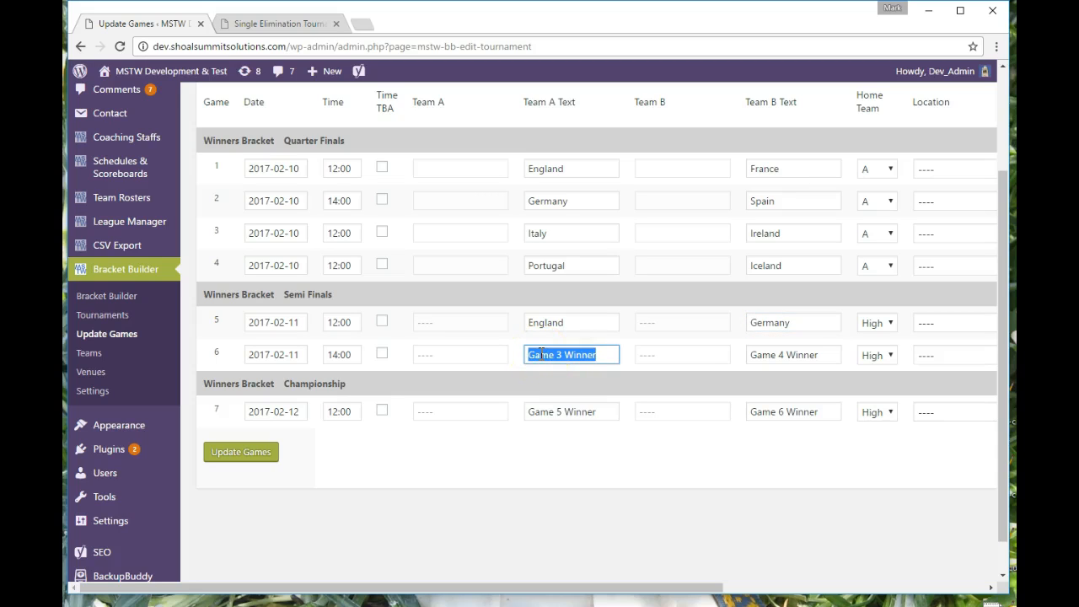
{"action": "type", "text": "Italy"}
{"action": "key", "text": "Tab"}
{"action": "type", "text": "P"}
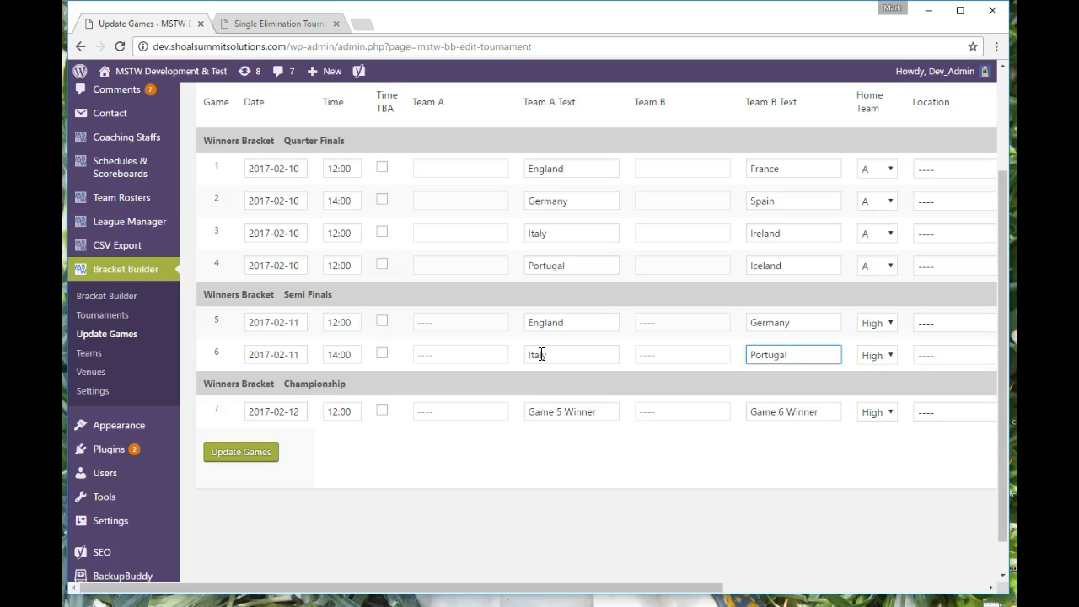
- Set the home team of both semi-final games to A and save the games
{"action": "left_click", "coordinate": [885, 324]}
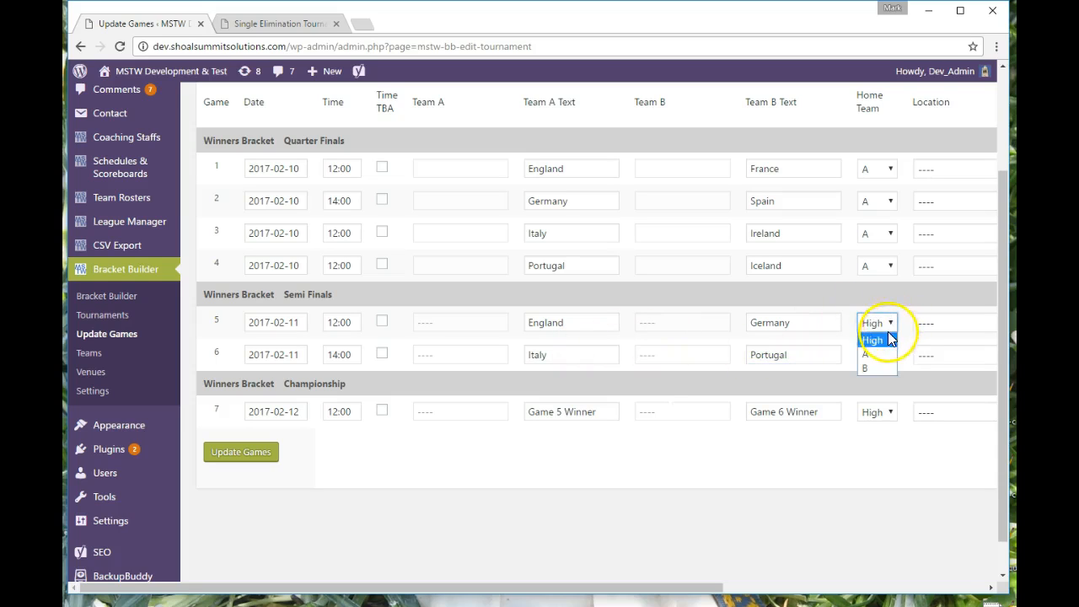
{"action": "left_click", "coordinate": [882, 361]}
{"action": "left_click", "coordinate": [885, 380]}
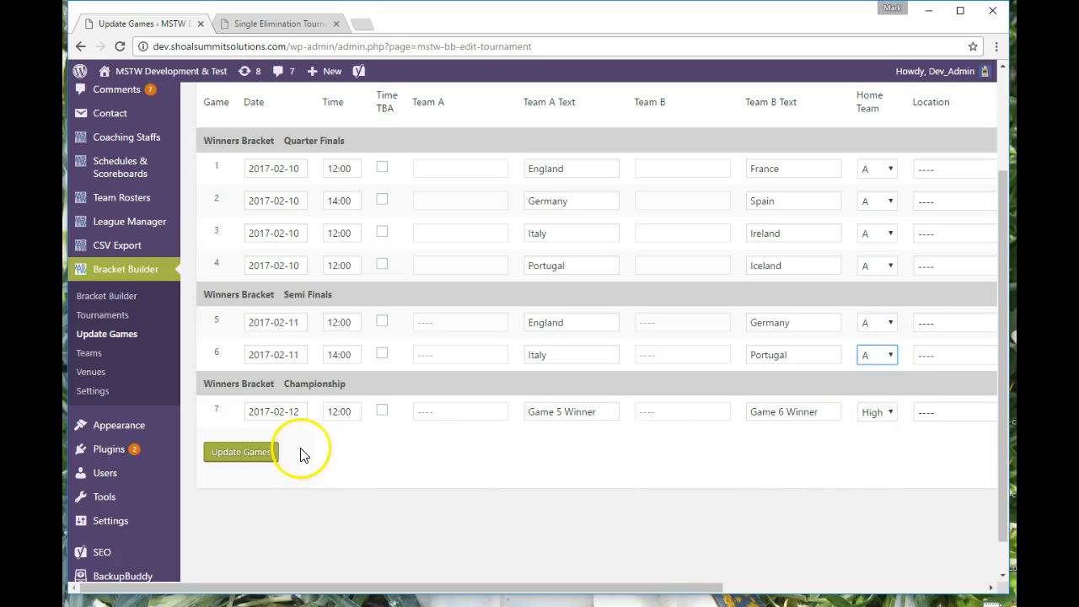
{"action": "left_click", "coordinate": [241, 452]}
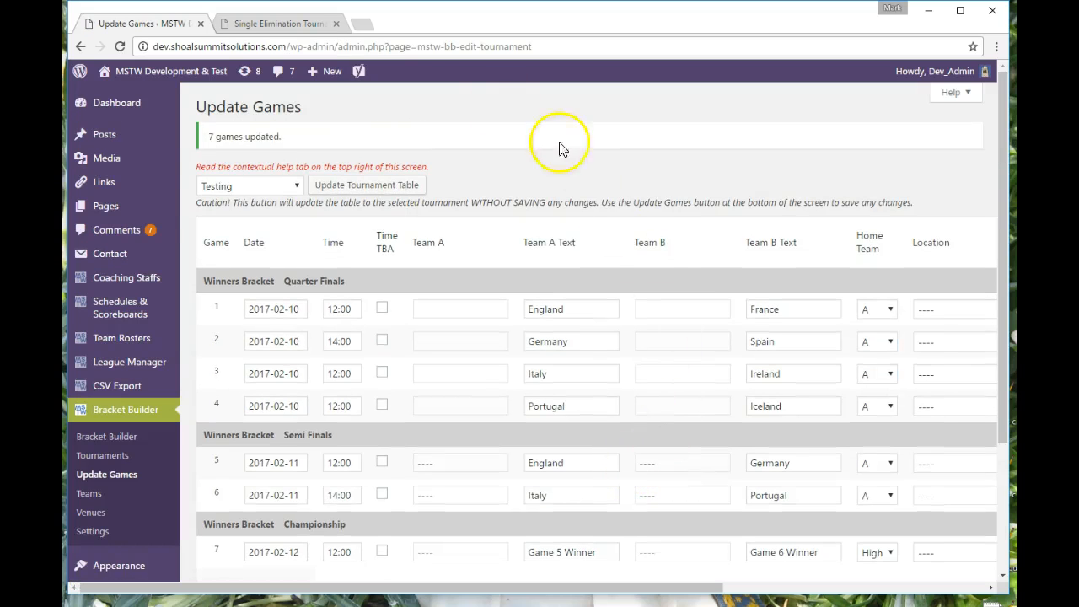
- Reload the public tournament page and examine the semi-final matchups in the bracket and the schedule table below it
{"action": "left_click", "coordinate": [314, 22]}
{"action": "left_click", "coordinate": [119, 47]}
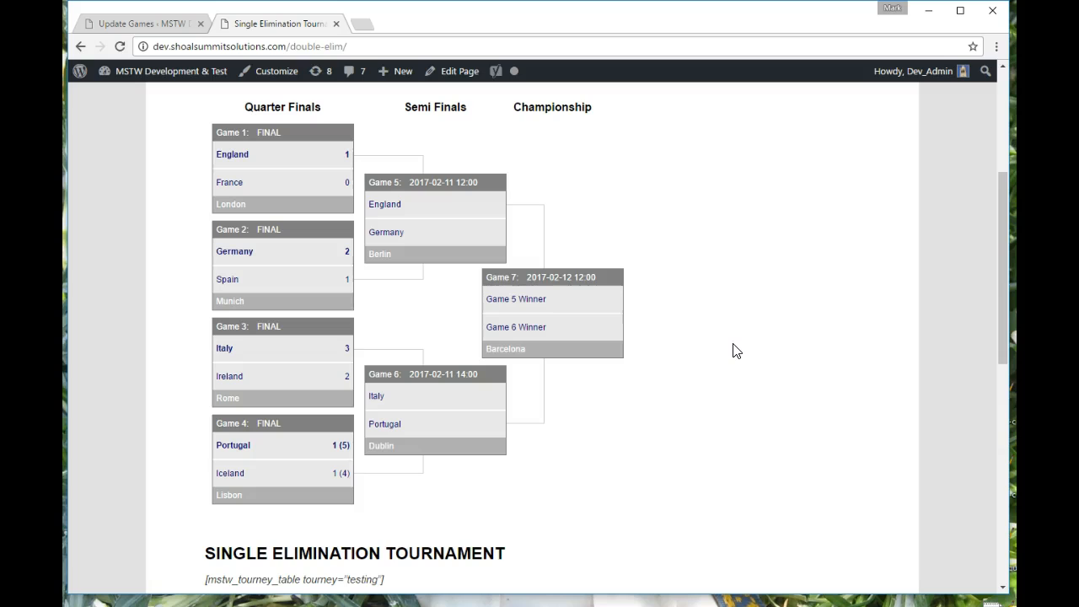
{"action": "left_click", "coordinate": [792, 364]}
{"action": "scroll", "coordinate": [740, 347], "scroll_direction": "down", "scroll_amount": 1}
{"action": "left_click", "coordinate": [758, 368]}
{"action": "scroll", "coordinate": [759, 368], "scroll_direction": "down", "scroll_amount": 7}
{"action": "scroll", "coordinate": [759, 369], "scroll_direction": "up", "scroll_amount": 3}
{"action": "scroll", "coordinate": [762, 375], "scroll_direction": "up", "scroll_amount": 2}
{"action": "scroll", "coordinate": [761, 375], "scroll_direction": "down", "scroll_amount": 2}
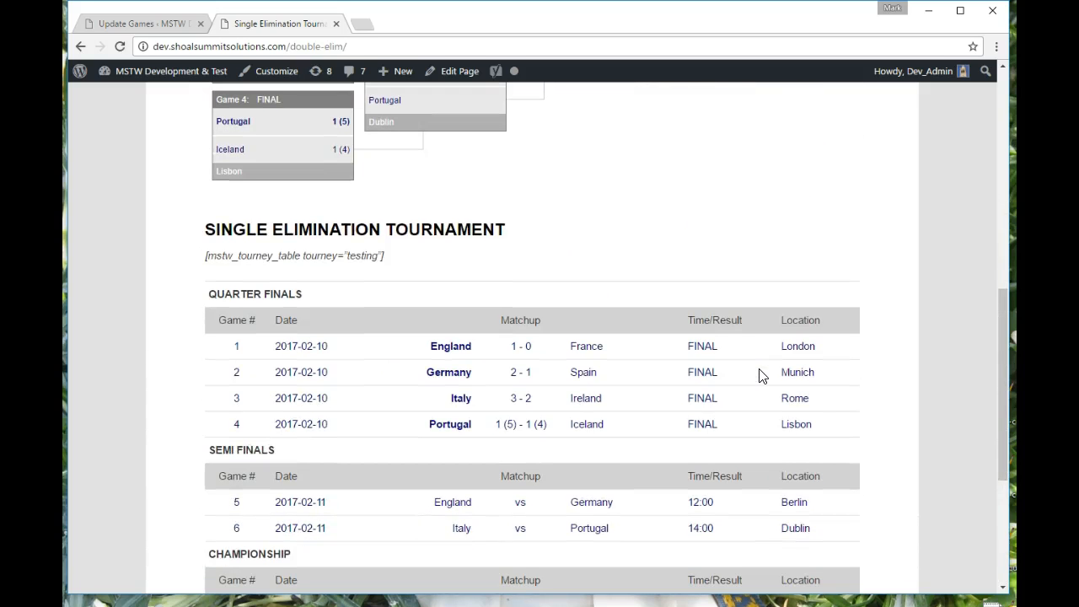
{"action": "scroll", "coordinate": [723, 405], "scroll_direction": "down", "scroll_amount": 3}
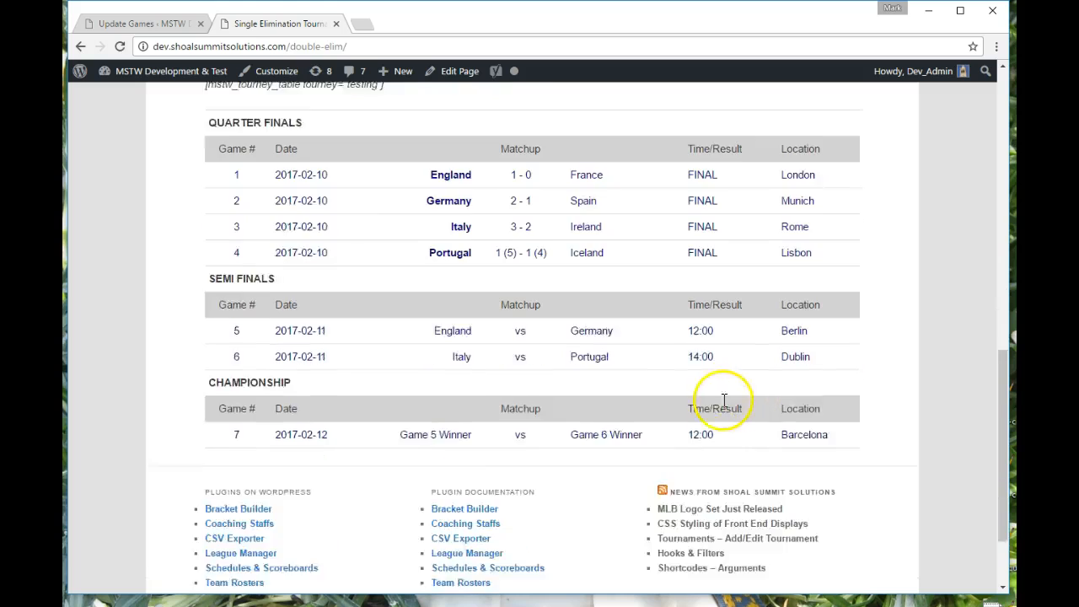
{"action": "scroll", "coordinate": [671, 406], "scroll_direction": "up", "scroll_amount": 4}
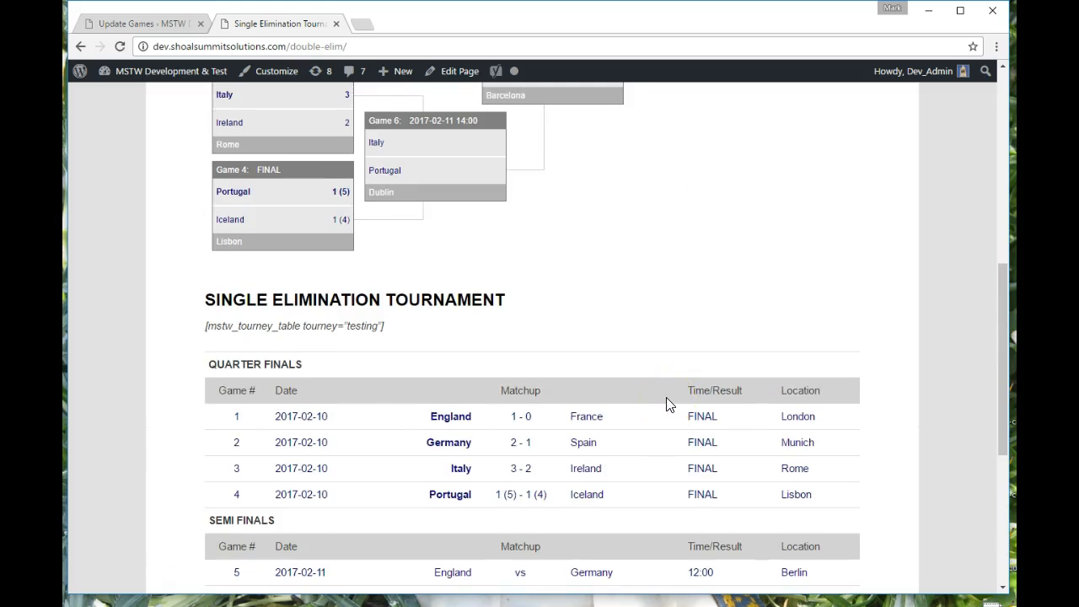
{"action": "scroll", "coordinate": [666, 404], "scroll_direction": "up", "scroll_amount": 3}
{"action": "left_click", "coordinate": [745, 426]}
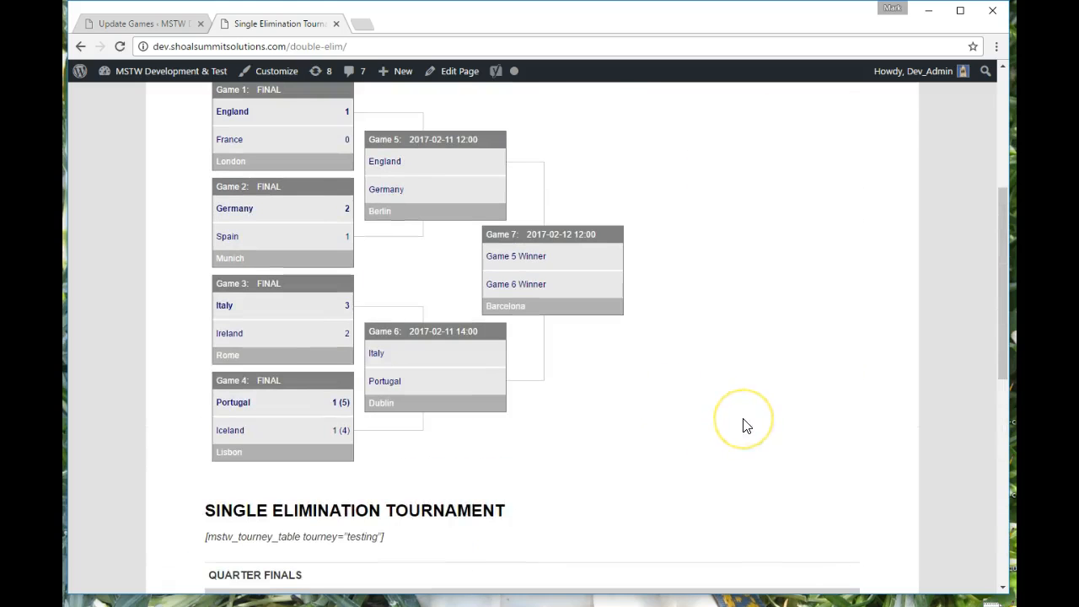
{"action": "scroll", "coordinate": [744, 426], "scroll_direction": "up", "scroll_amount": 3}
{"action": "scroll", "coordinate": [744, 426], "scroll_direction": "down", "scroll_amount": 2}
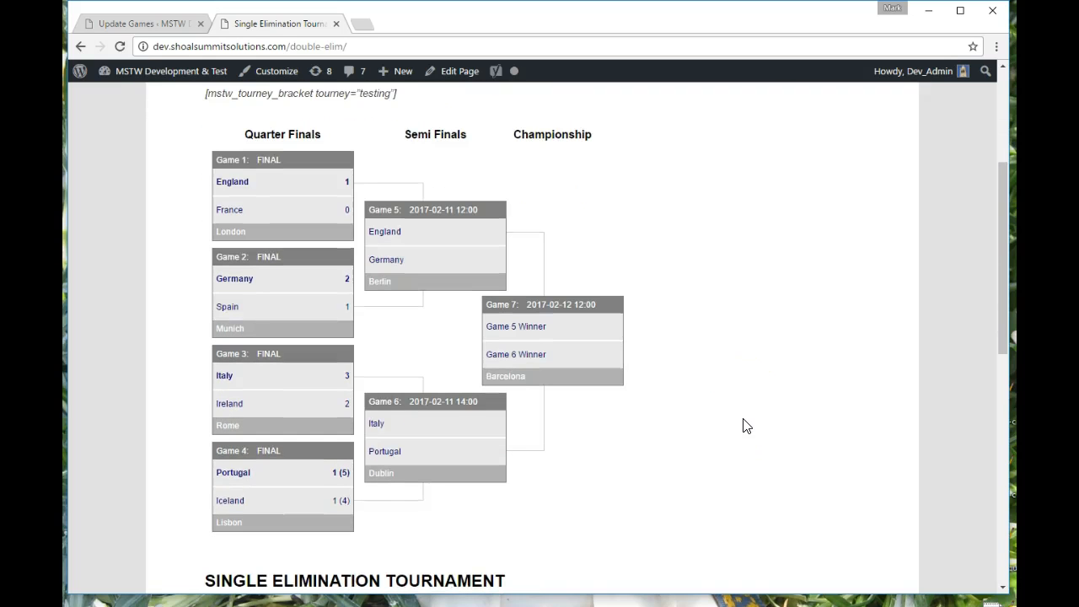
{"action": "scroll", "coordinate": [744, 426], "scroll_direction": "down", "scroll_amount": 2}
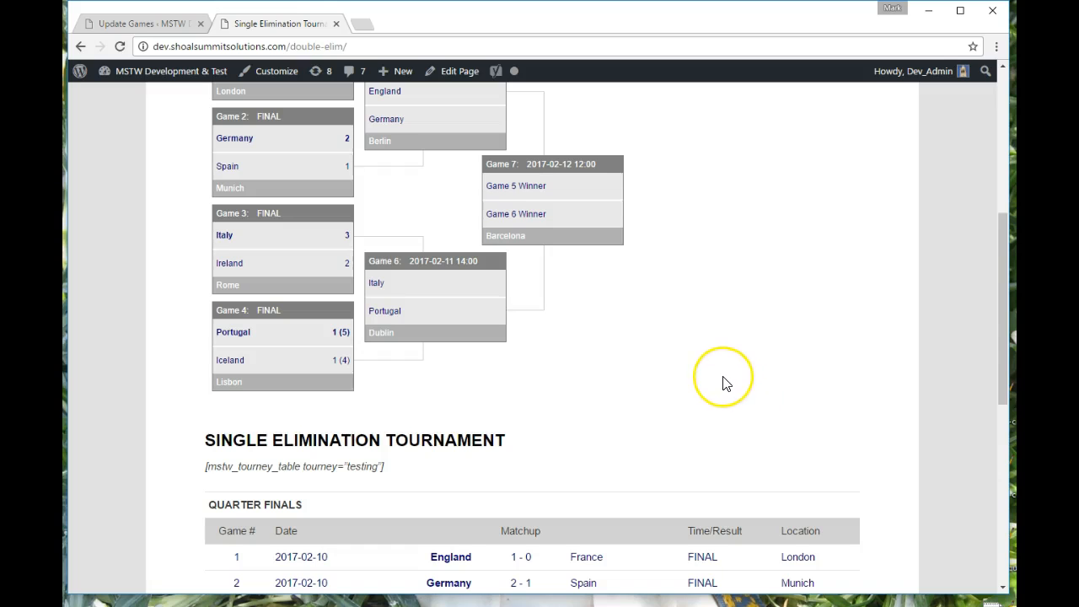
{"action": "scroll", "coordinate": [723, 381], "scroll_direction": "up", "scroll_amount": 4}
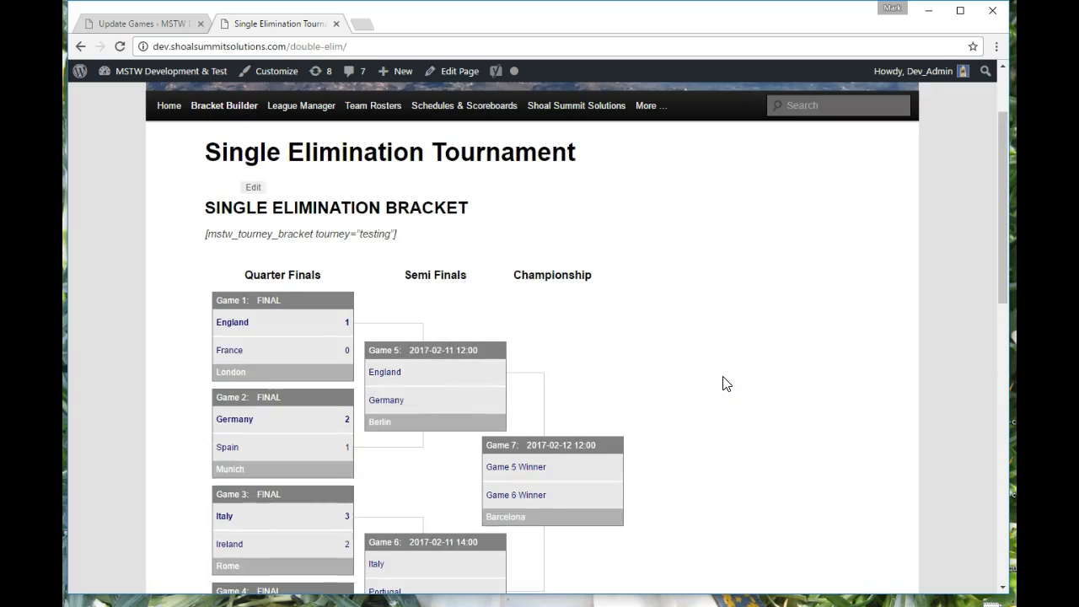